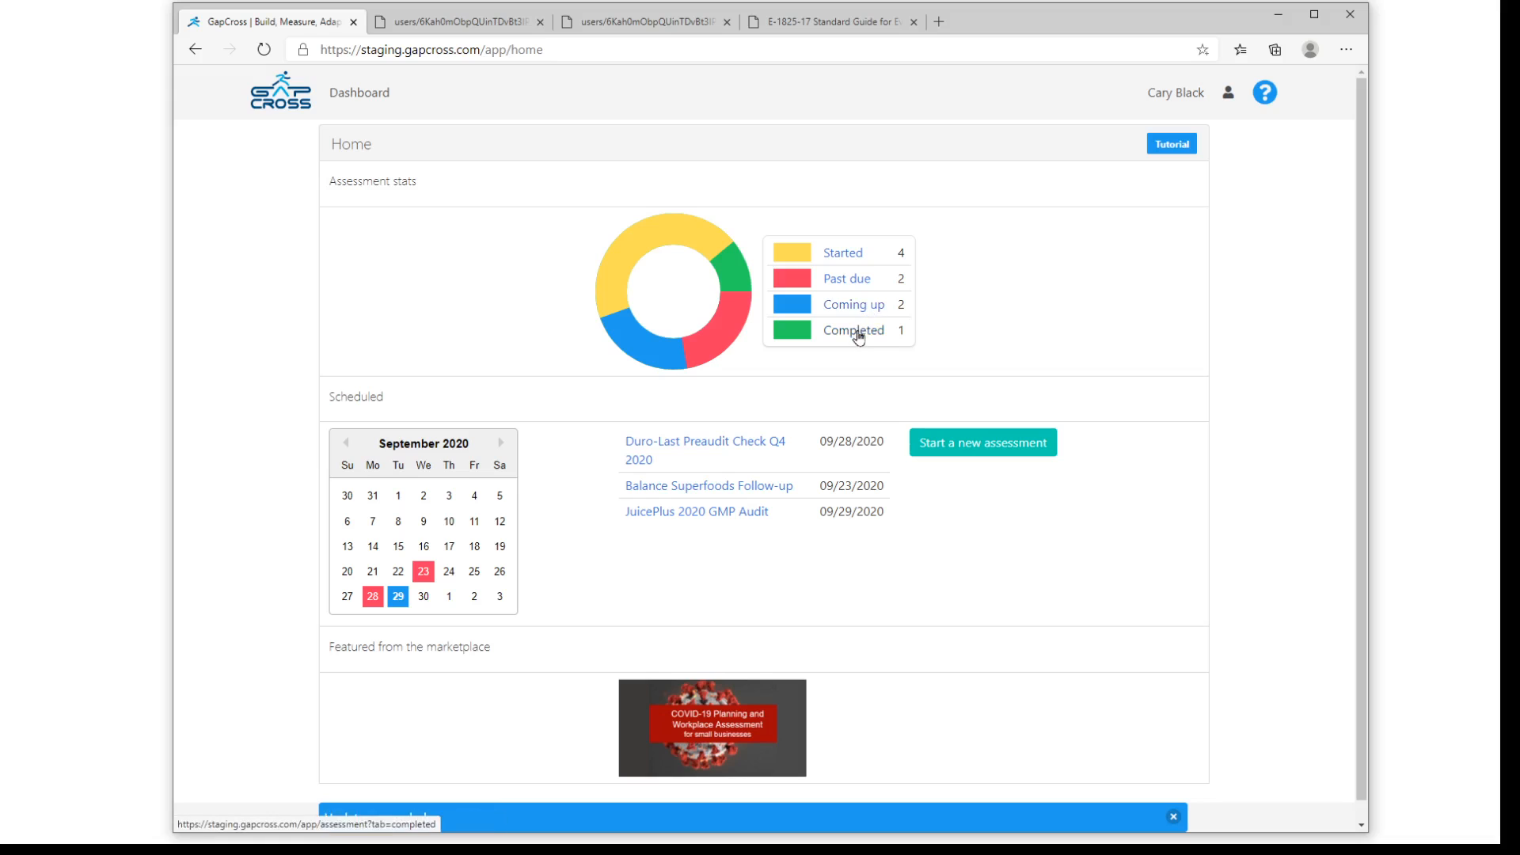
- View the Clients list, and open the Assessments list
click(363, 95)
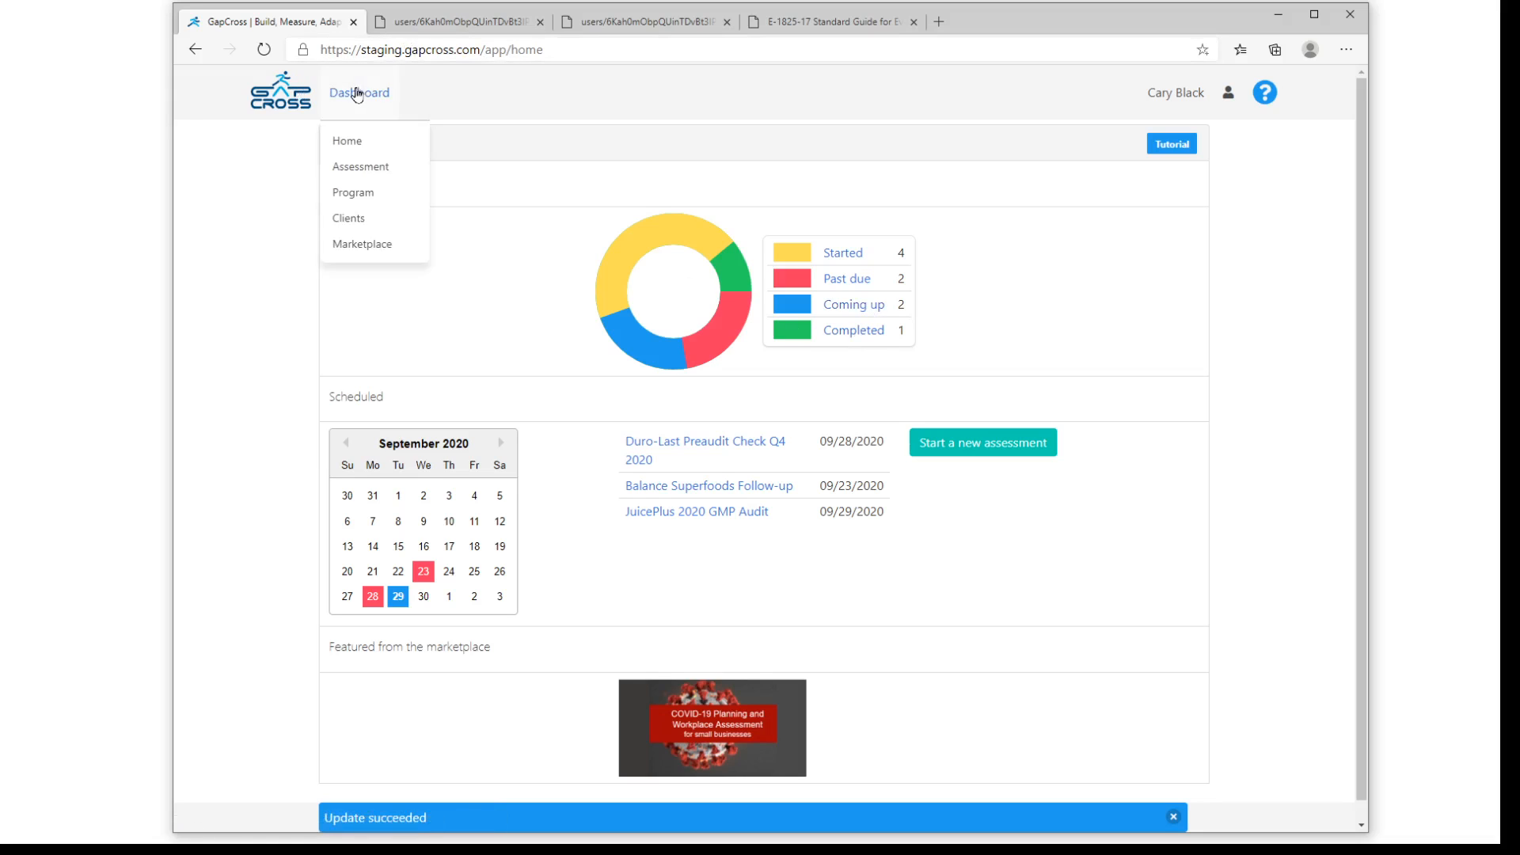
click(366, 223)
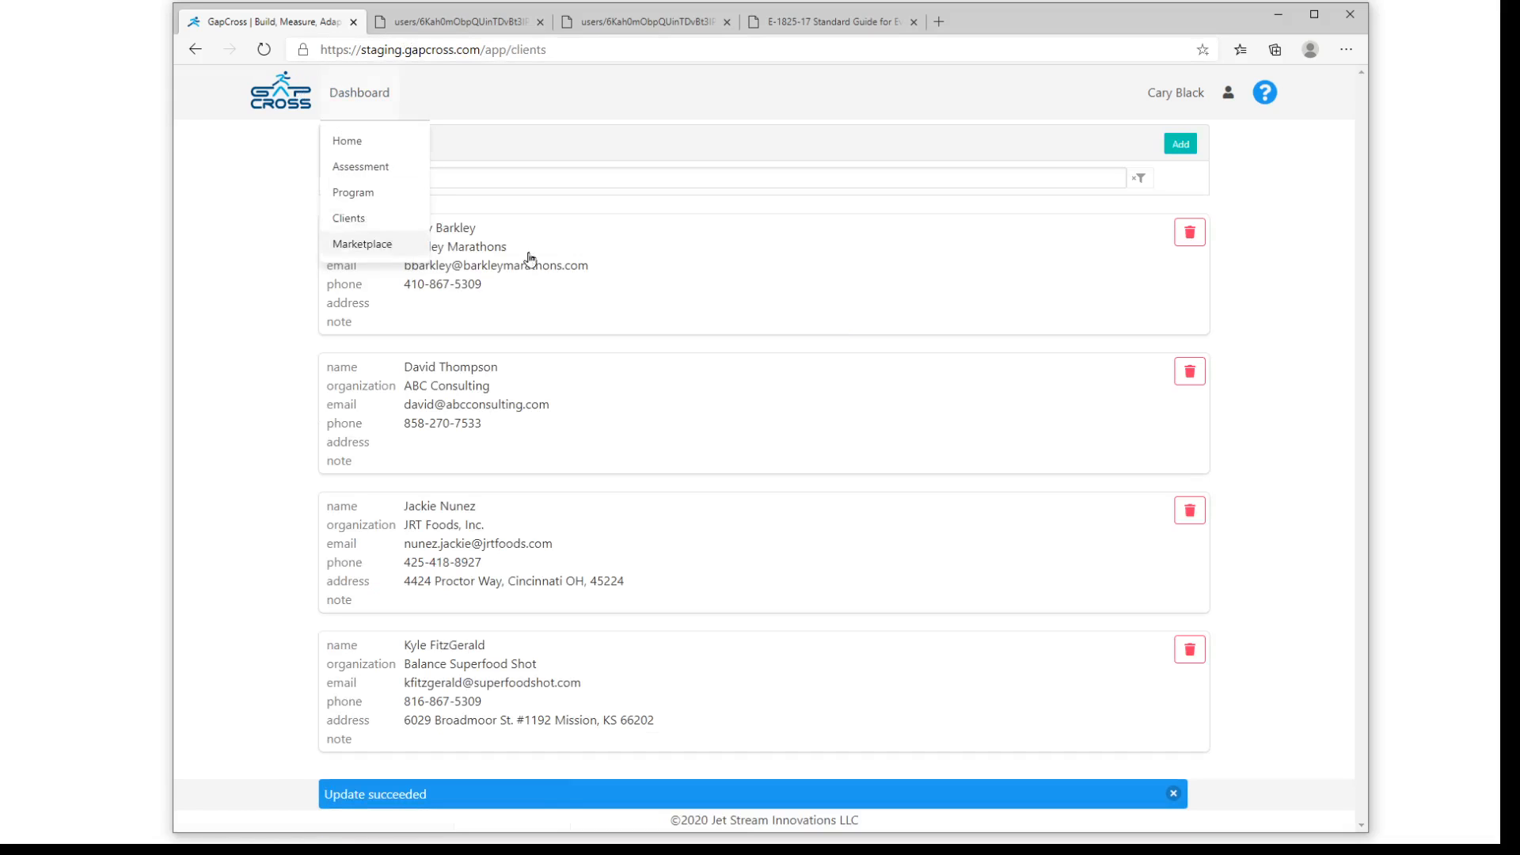
mouse_move(361, 80)
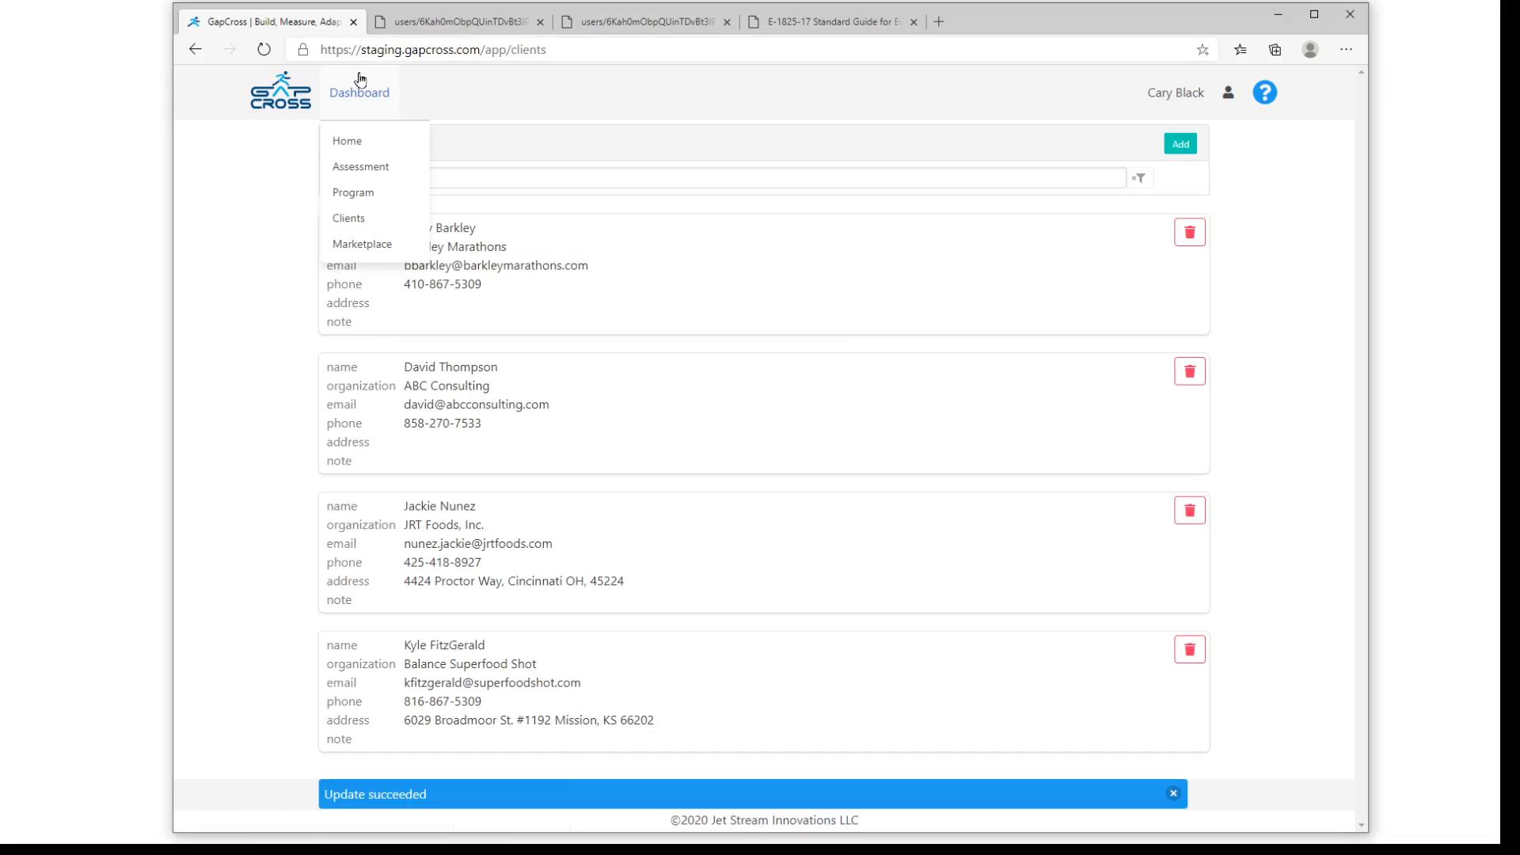
click(355, 169)
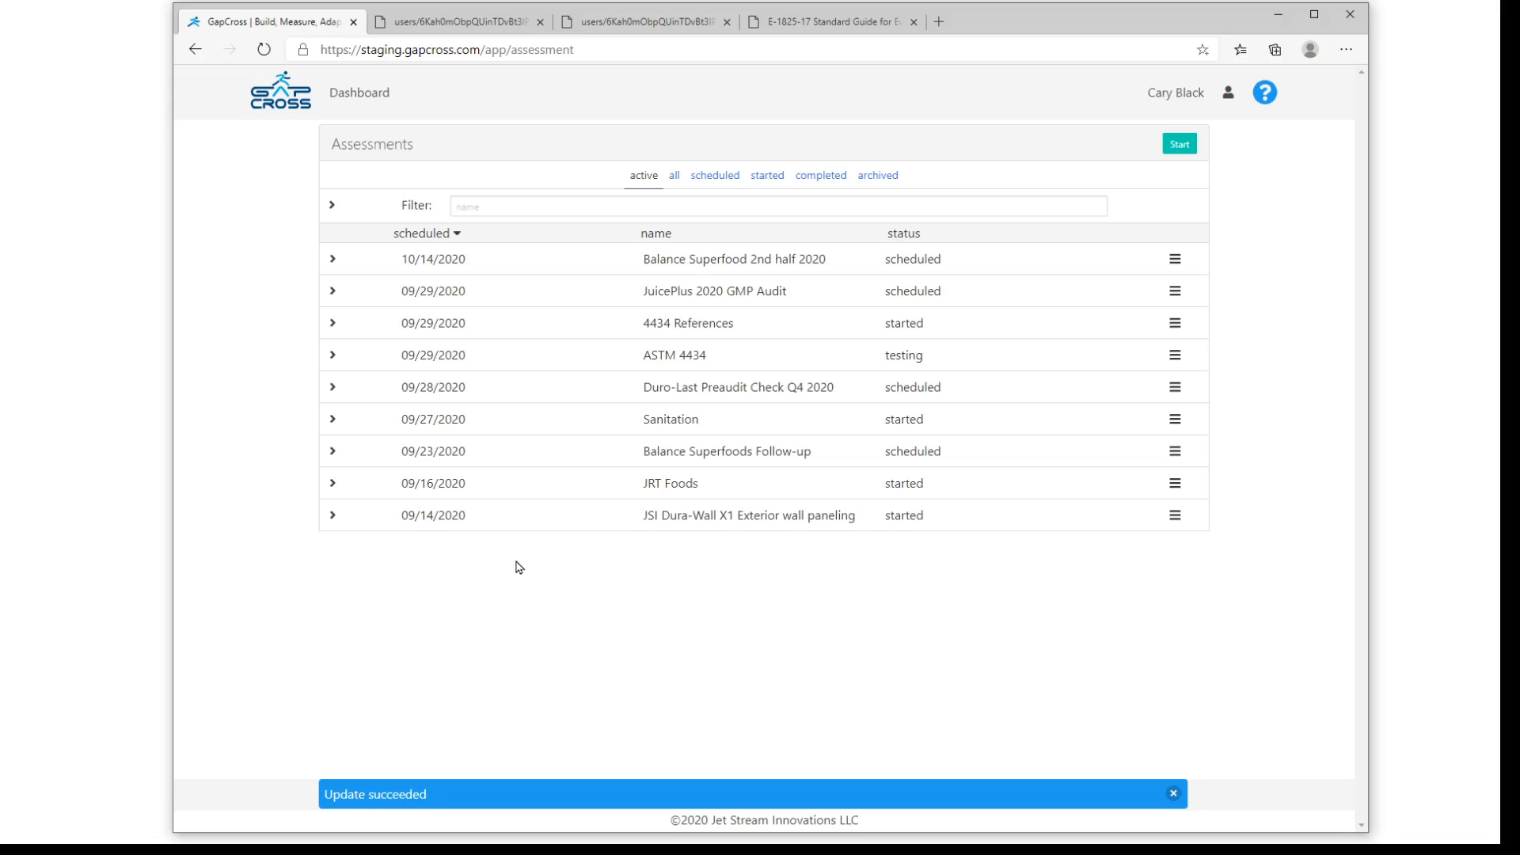
- Author a new program named "Sample 1" from the Programs page
click(360, 97)
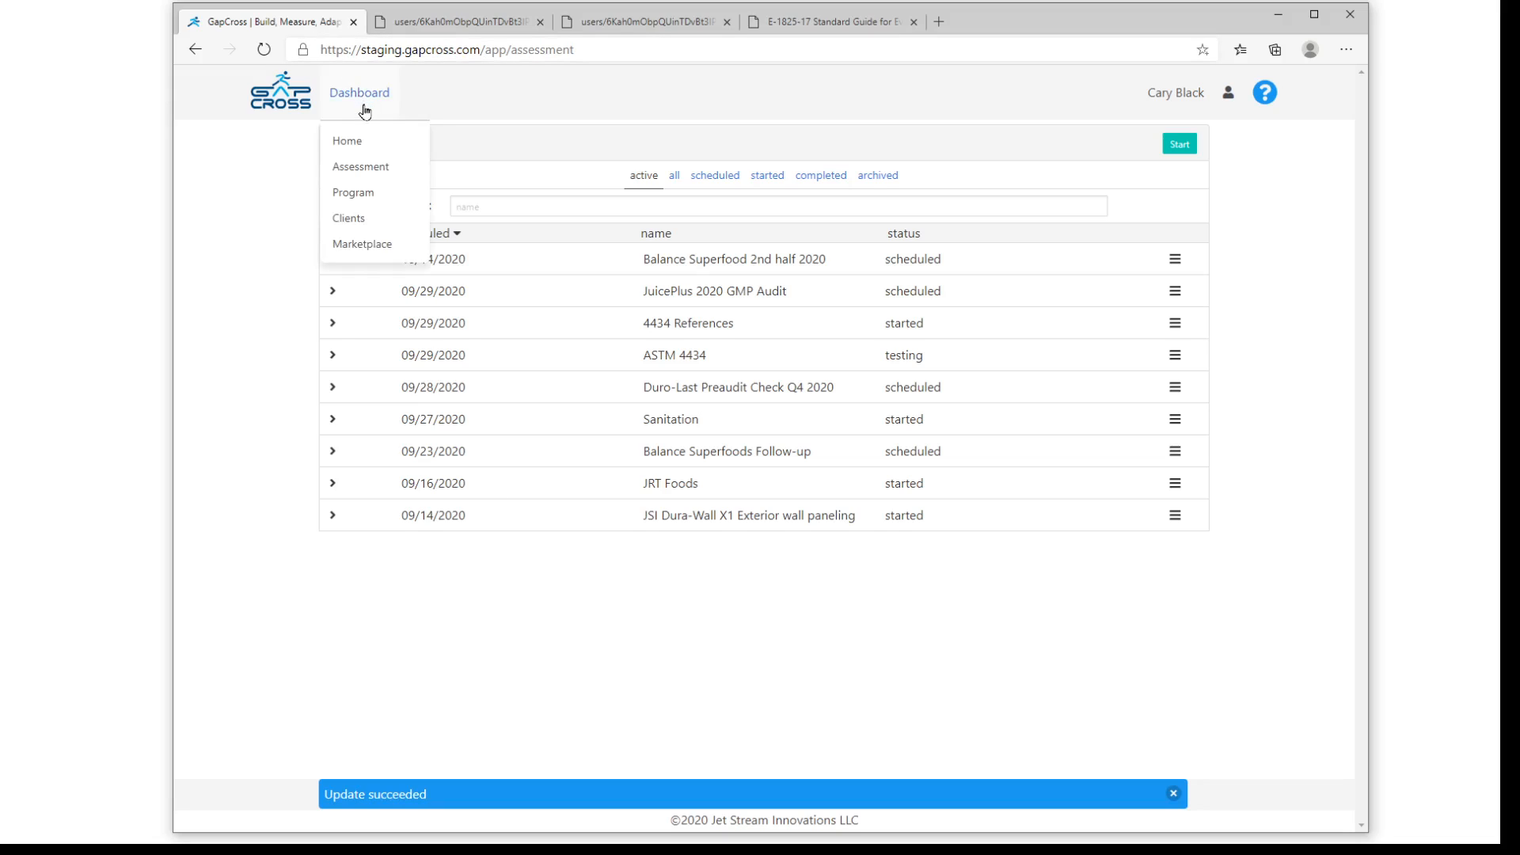
click(355, 198)
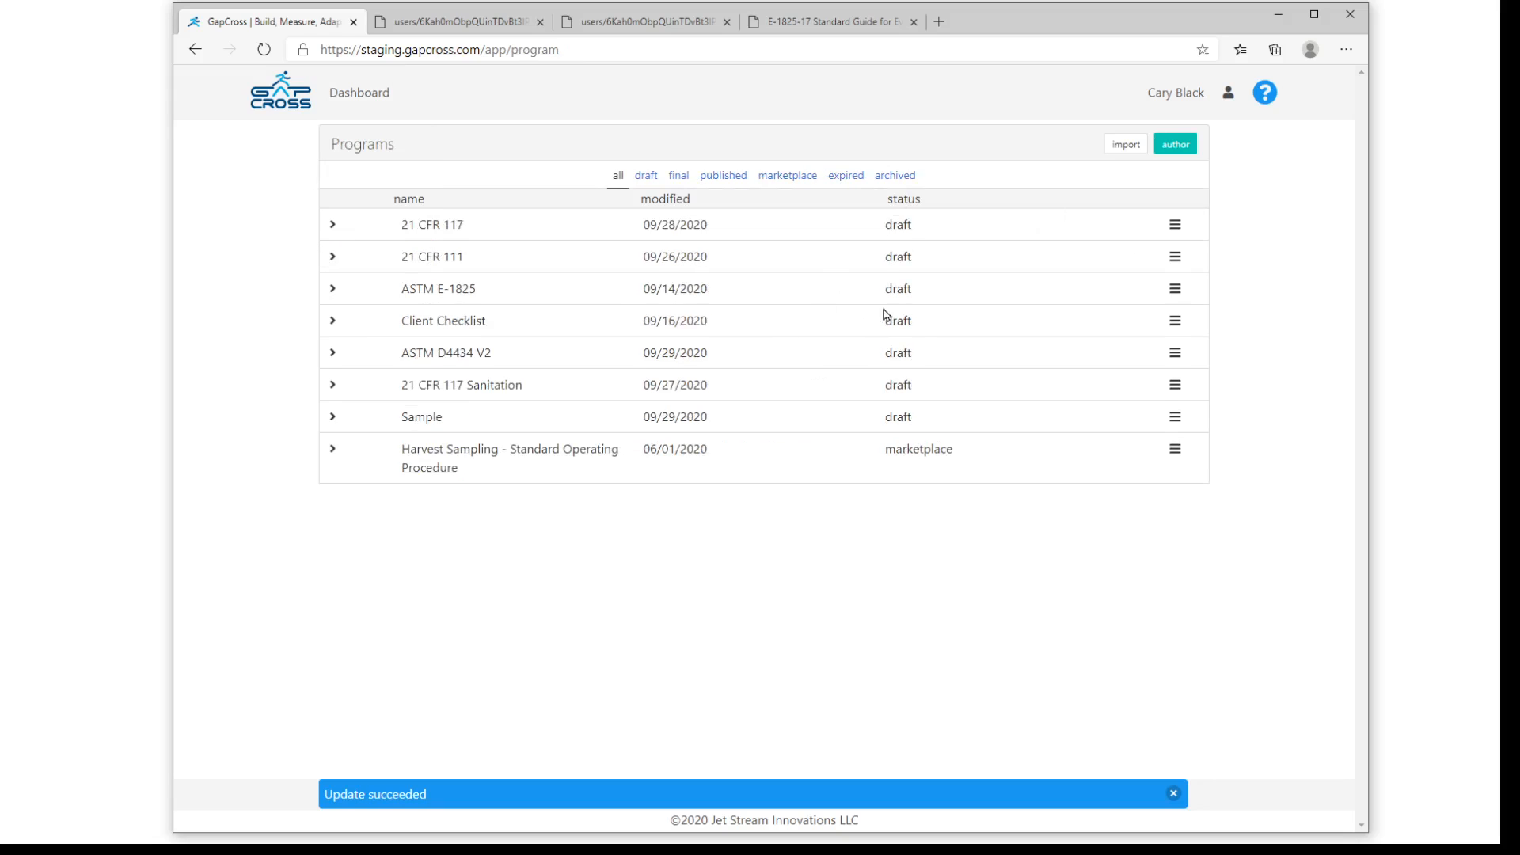
click(1174, 144)
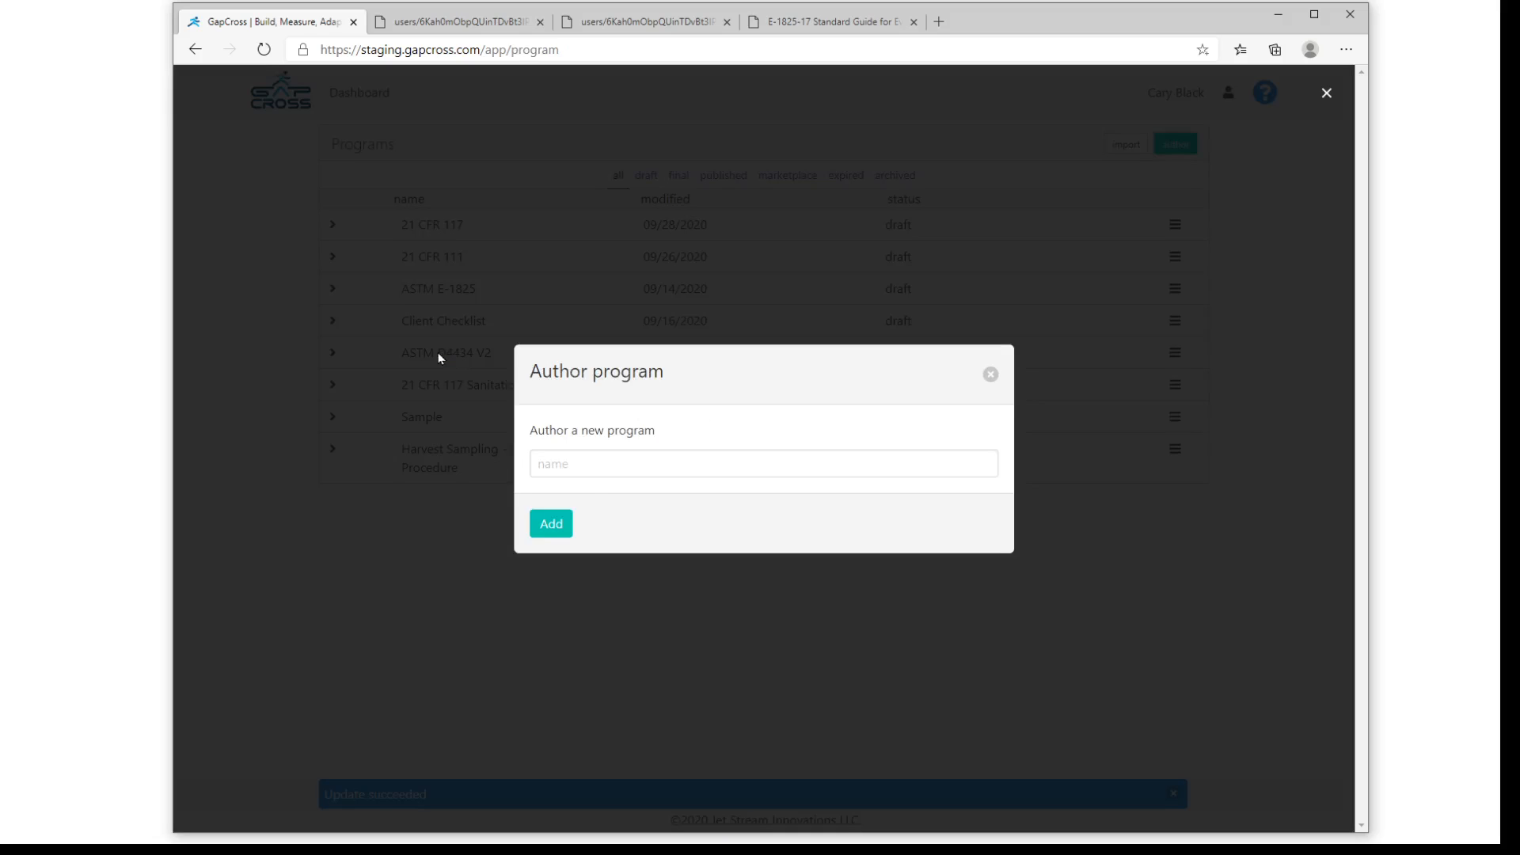
click(585, 465)
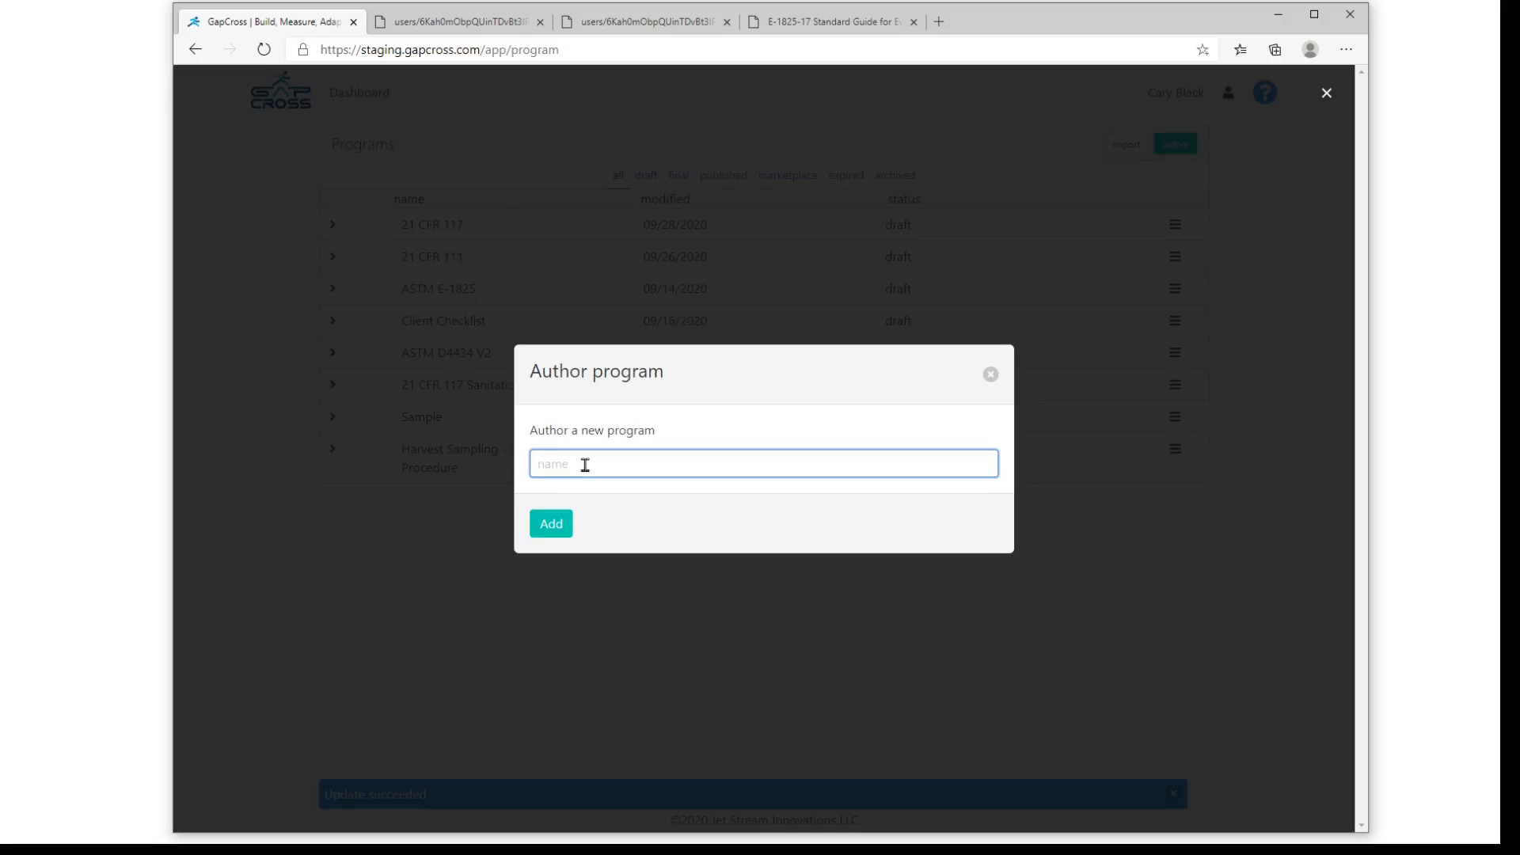
text(Sample 1)
click(549, 524)
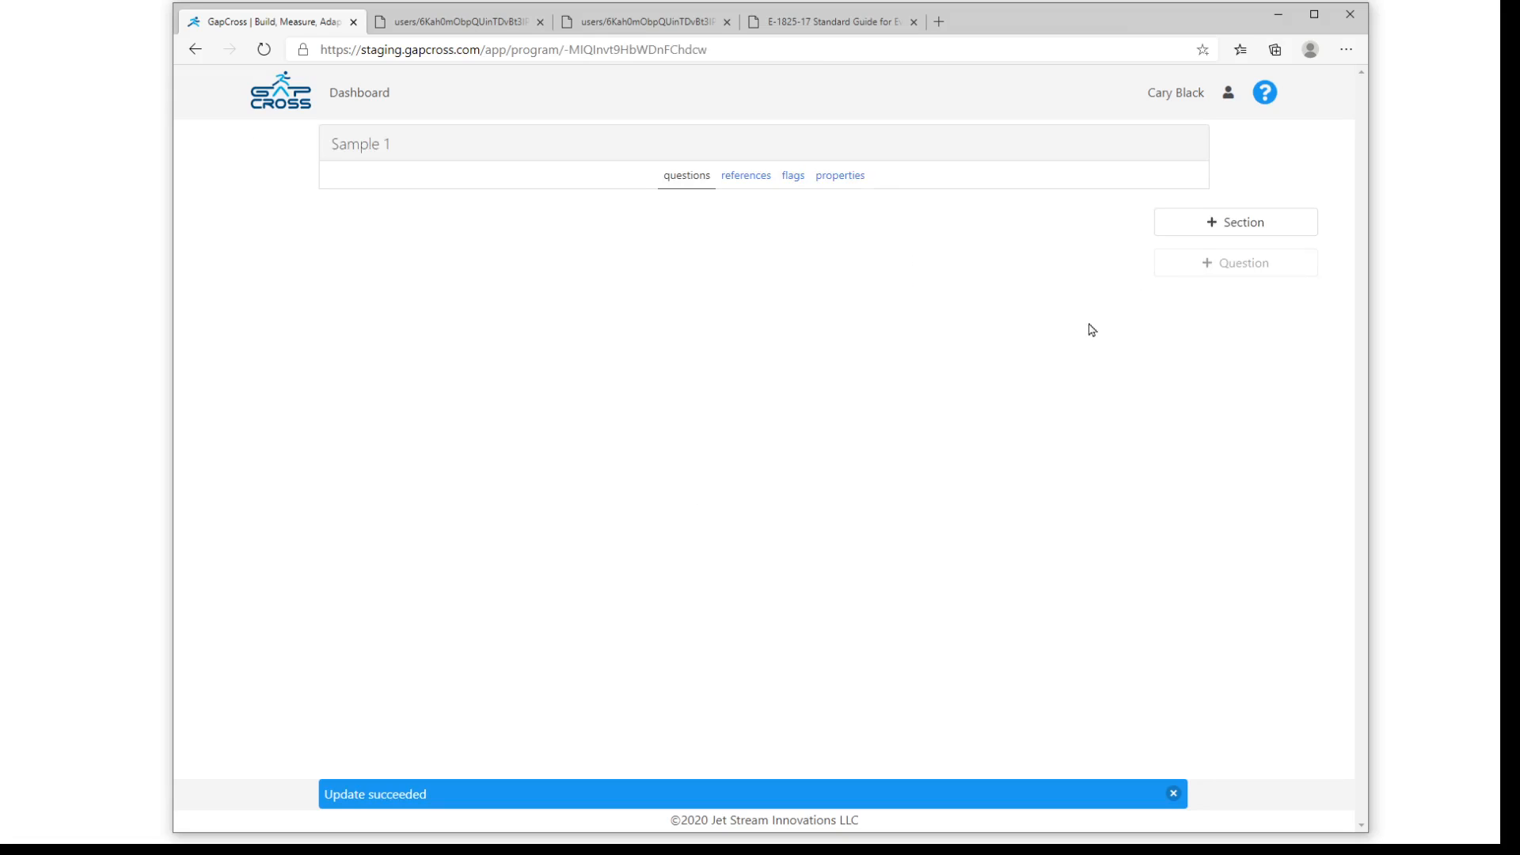
- Add a section named "Calibration" to the Sample 1 program
click(1254, 226)
click(632, 439)
text(Cali)
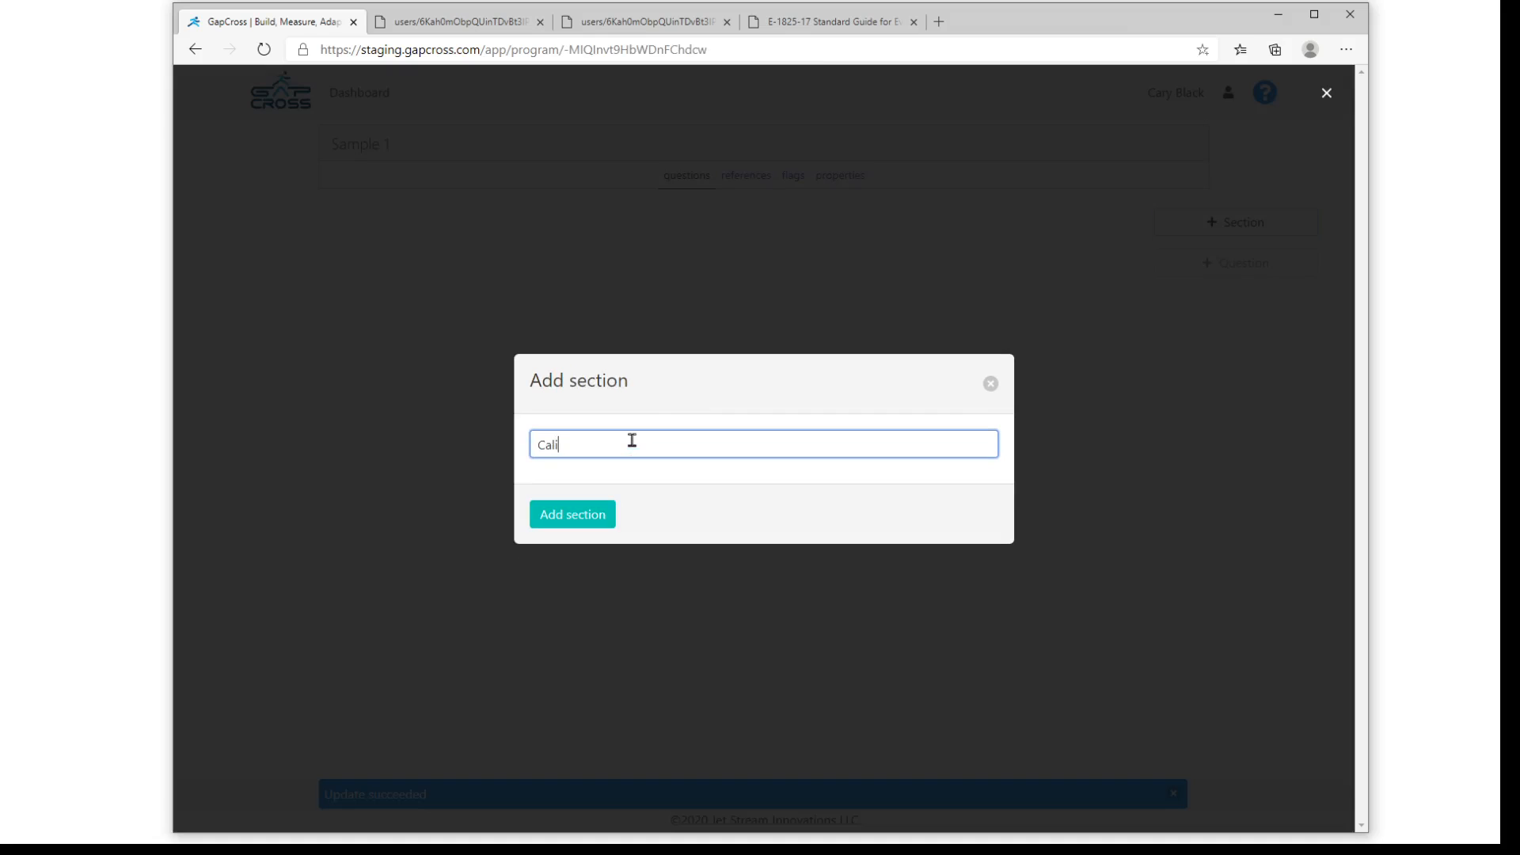
text(bration)
click(568, 522)
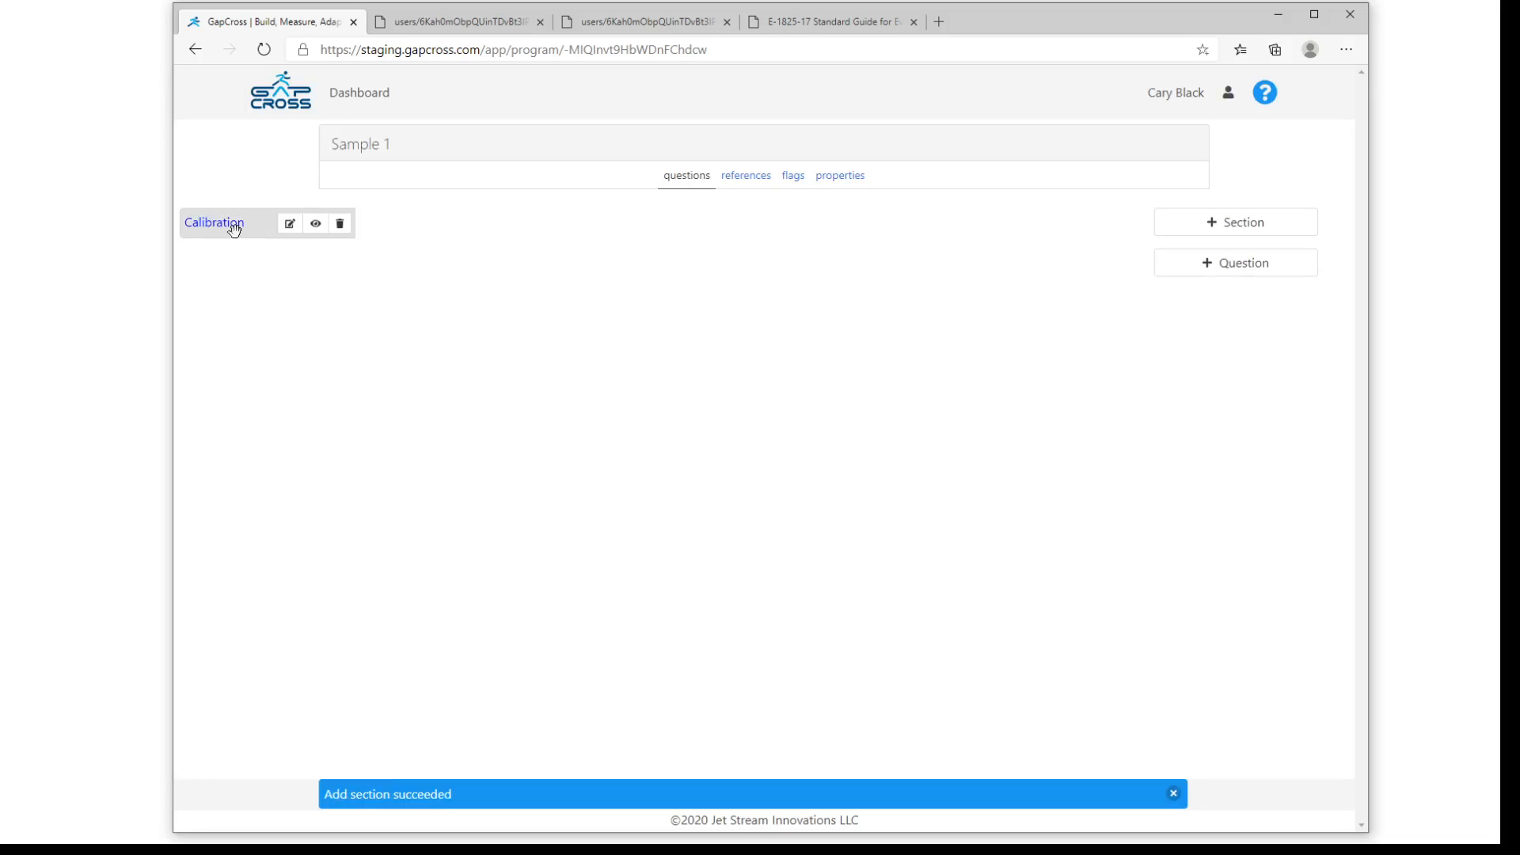
- Add a multiple choice question to the Calibration section and change its choices to Yes,No,Sometimes
click(1256, 272)
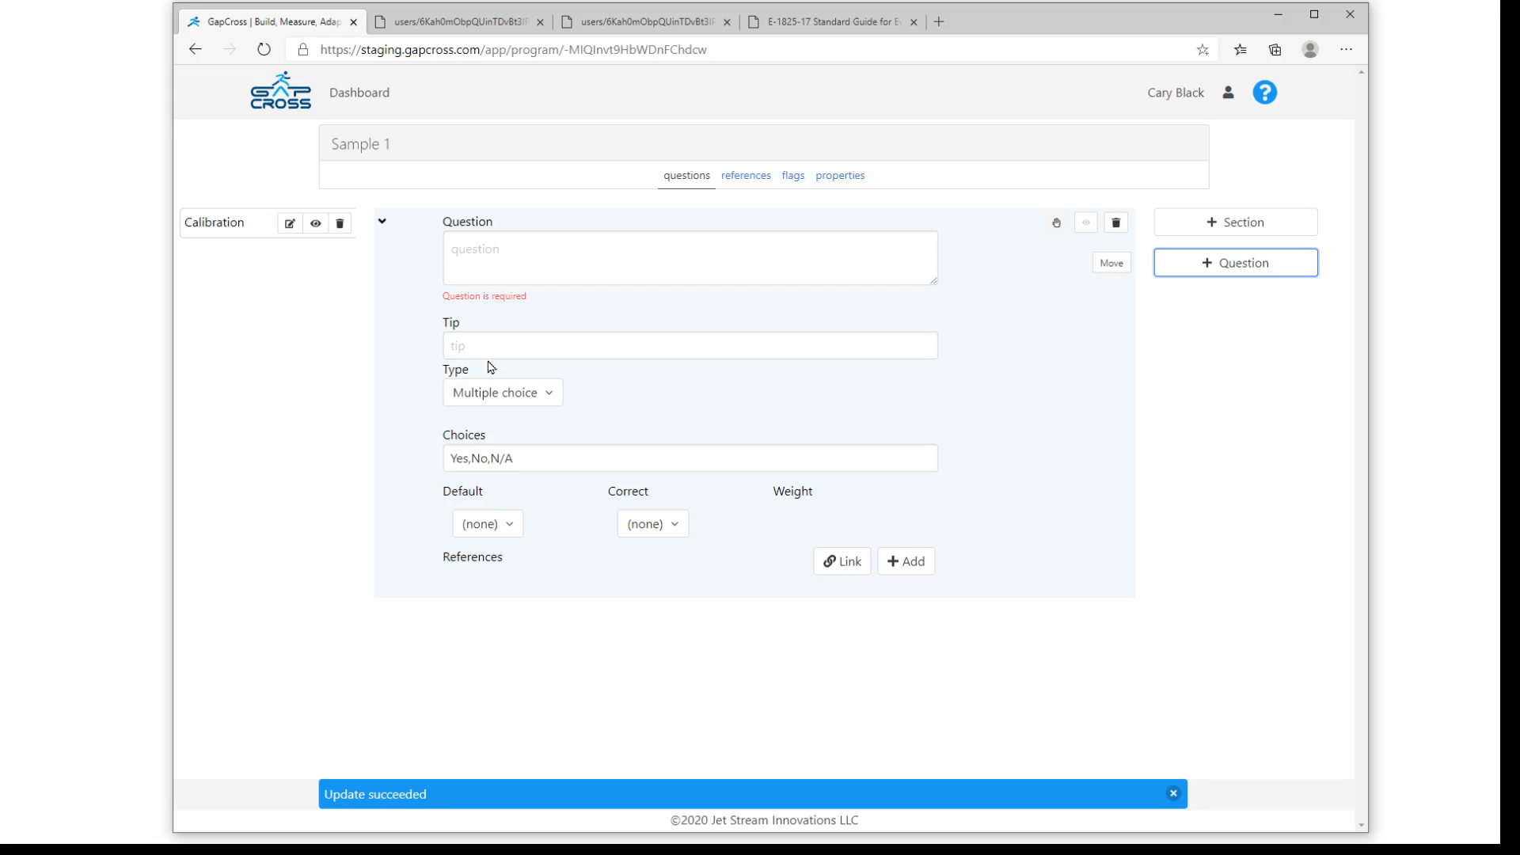
click(488, 397)
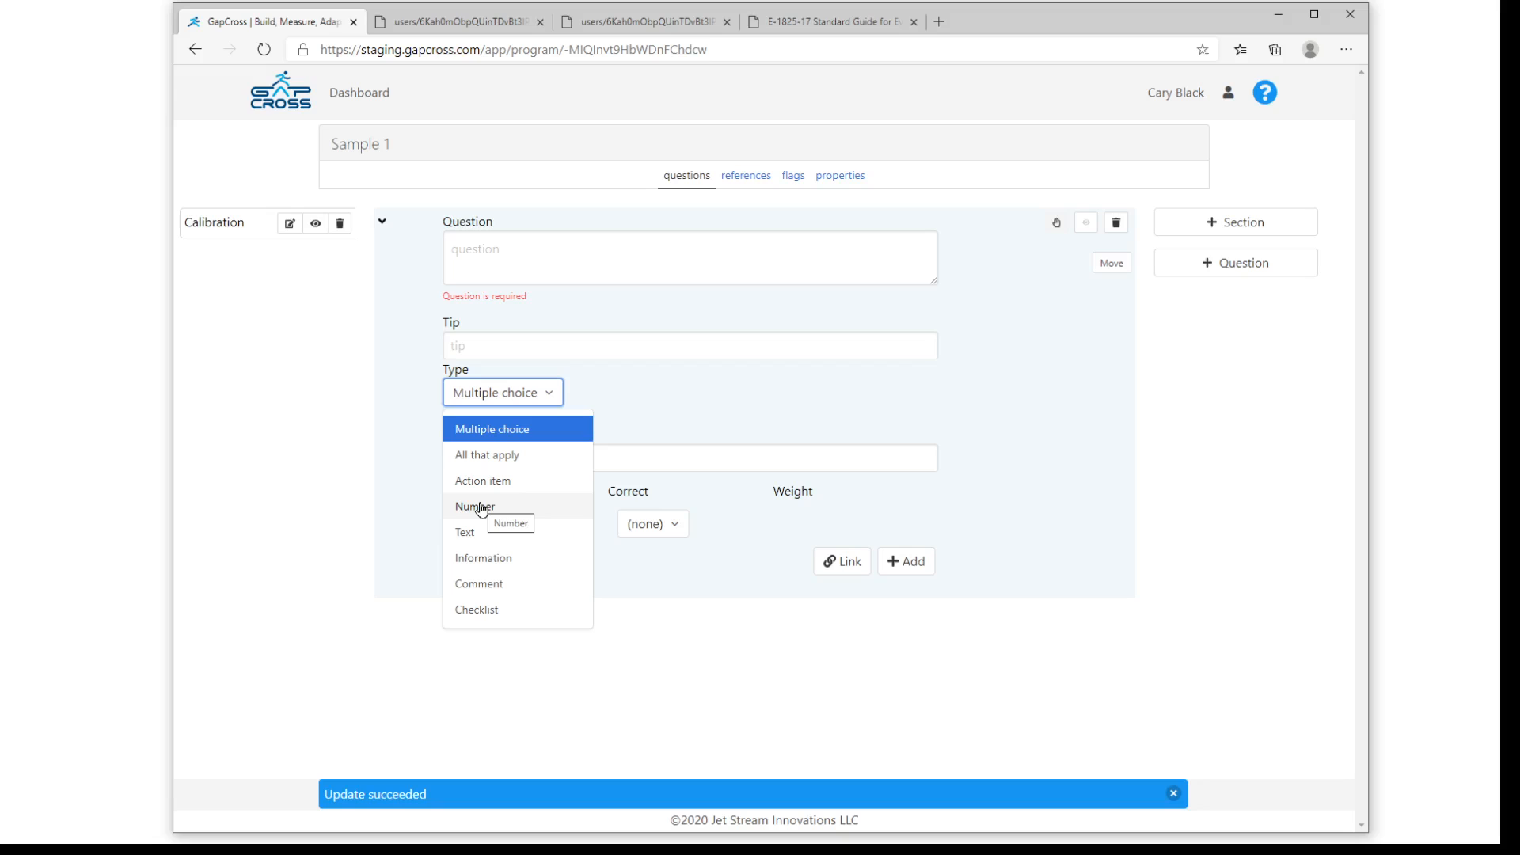
click(655, 455)
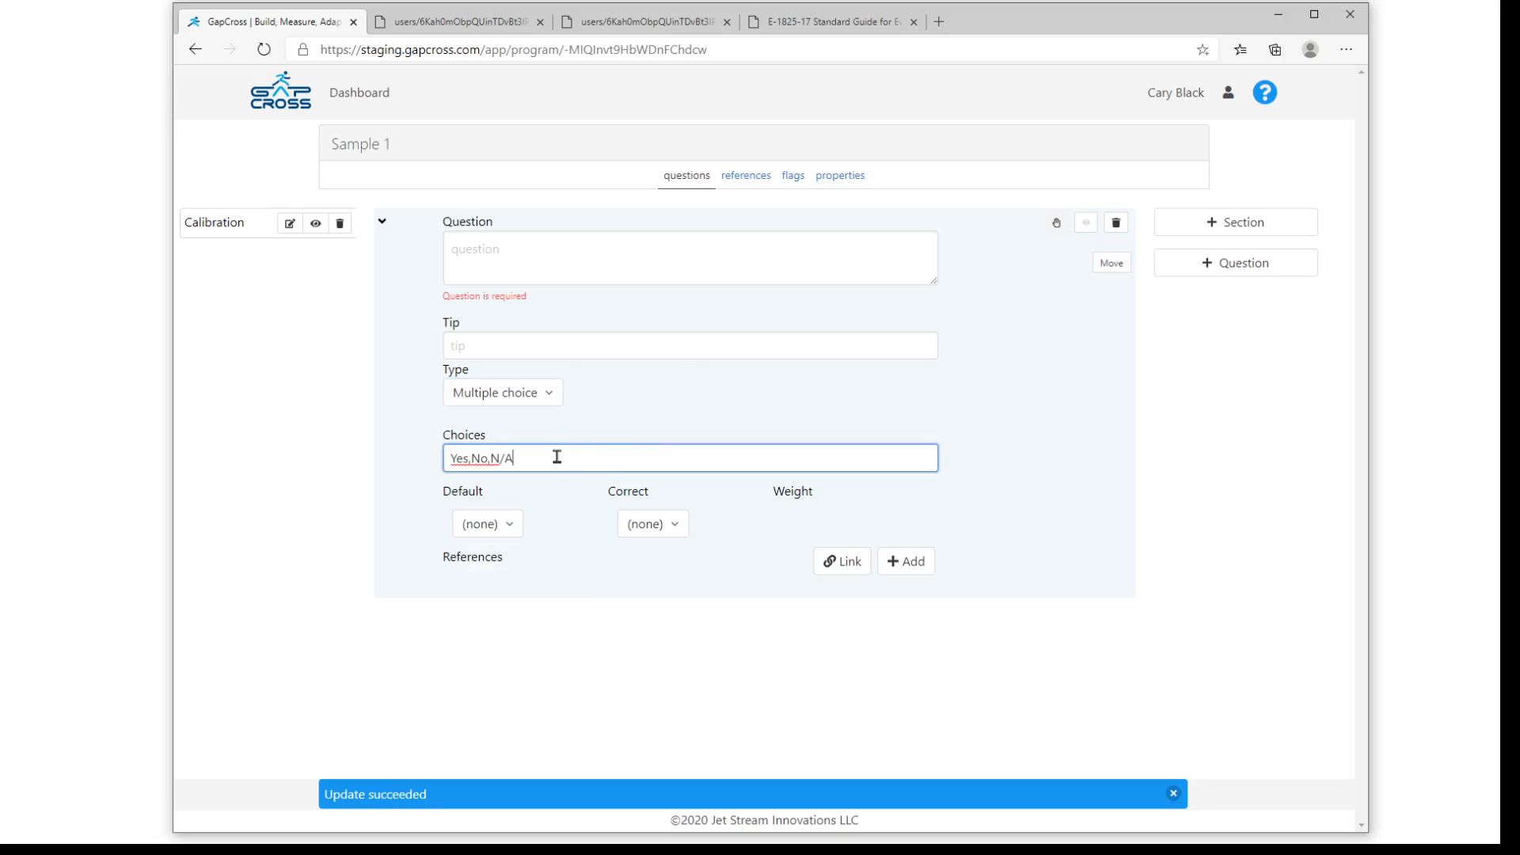
key(BackSpace)
key(BackSpace)
key(BackSpace)
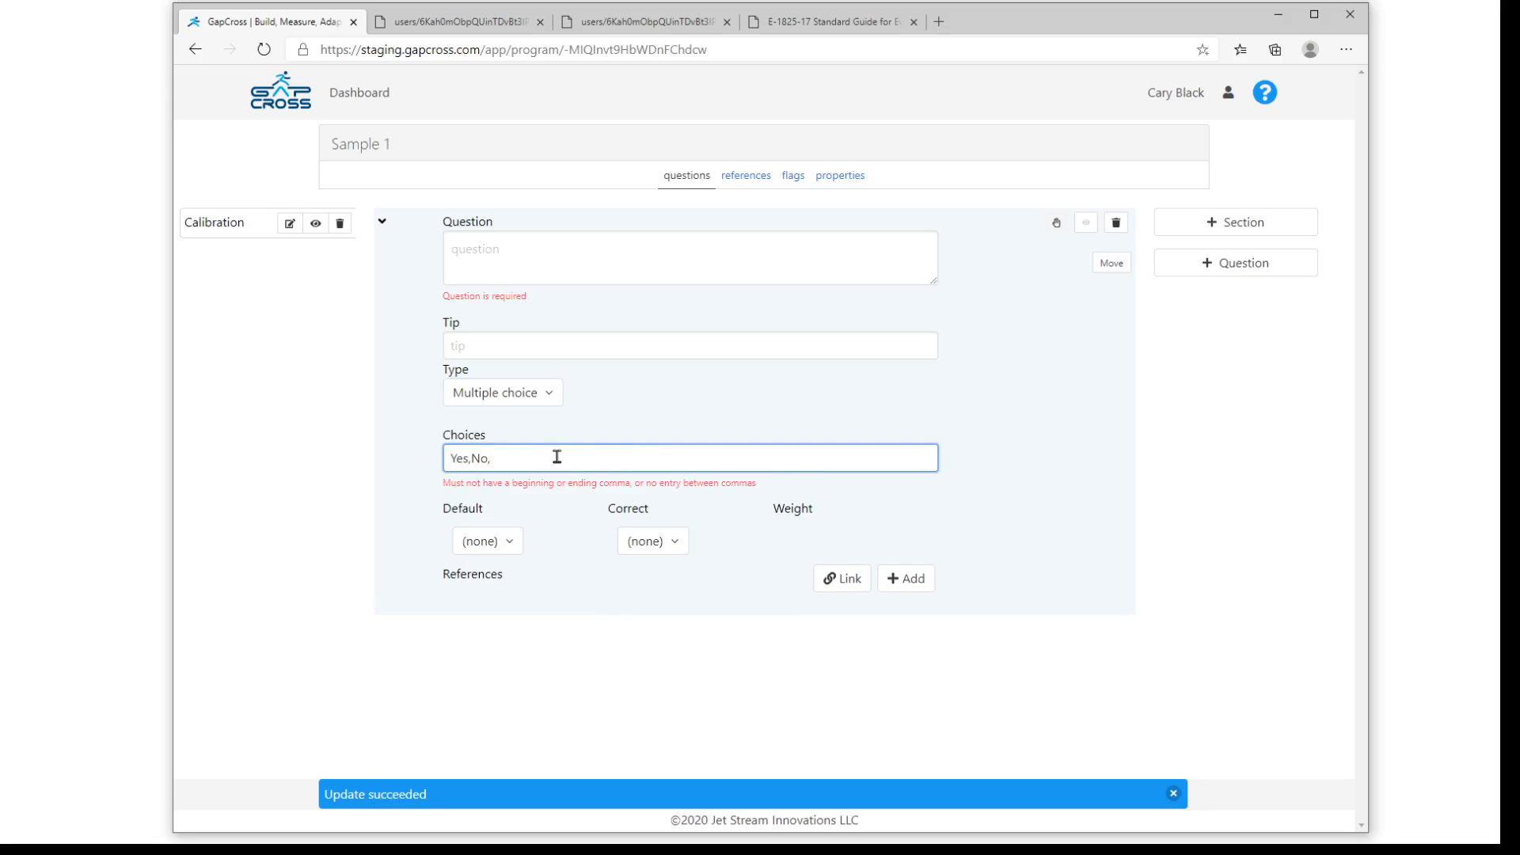
text(Someti)
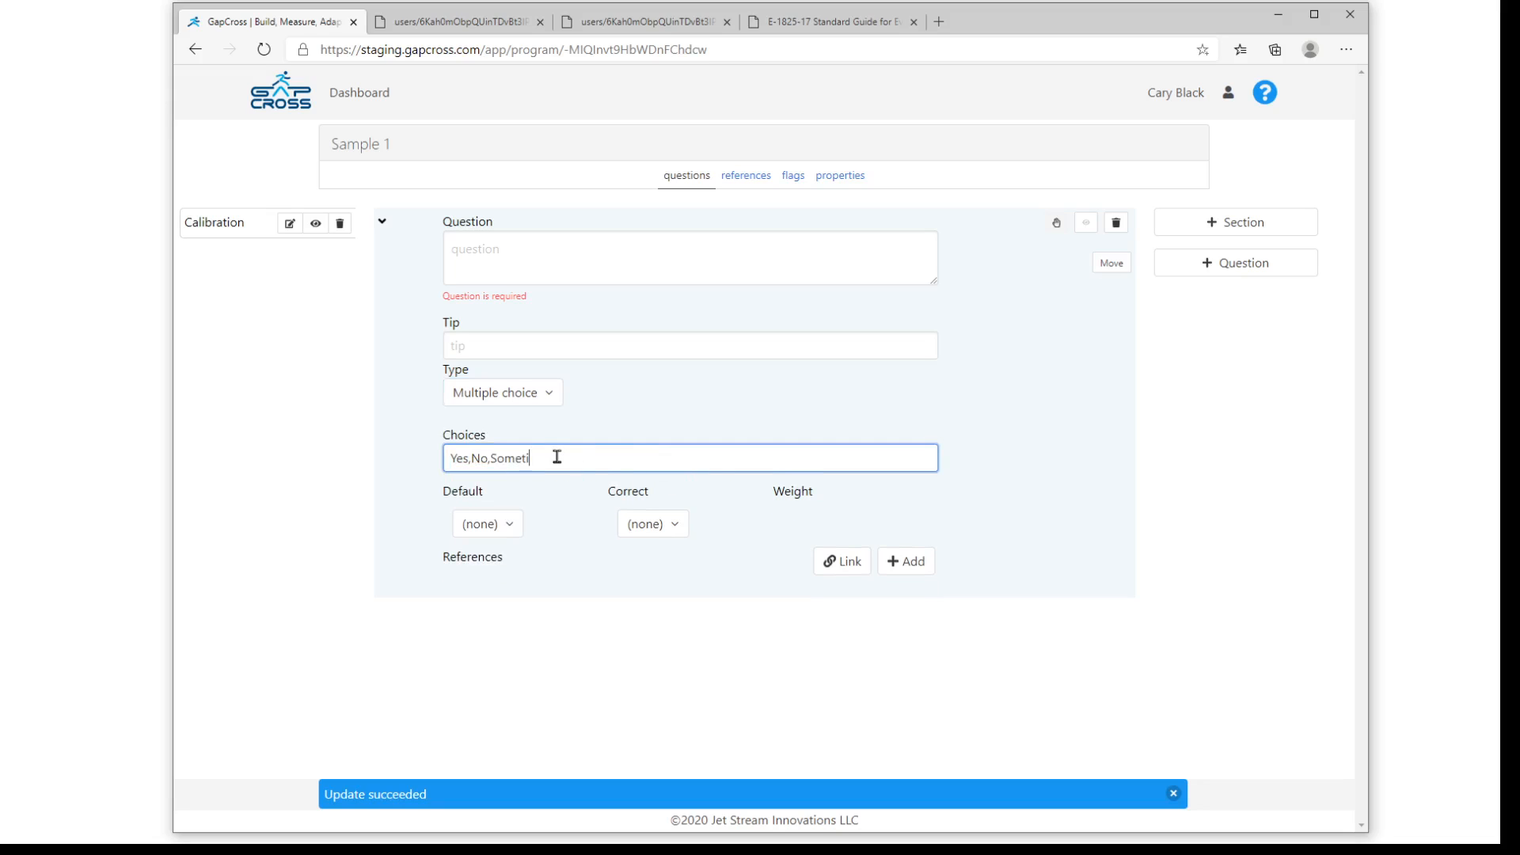
text(mes)
click(568, 553)
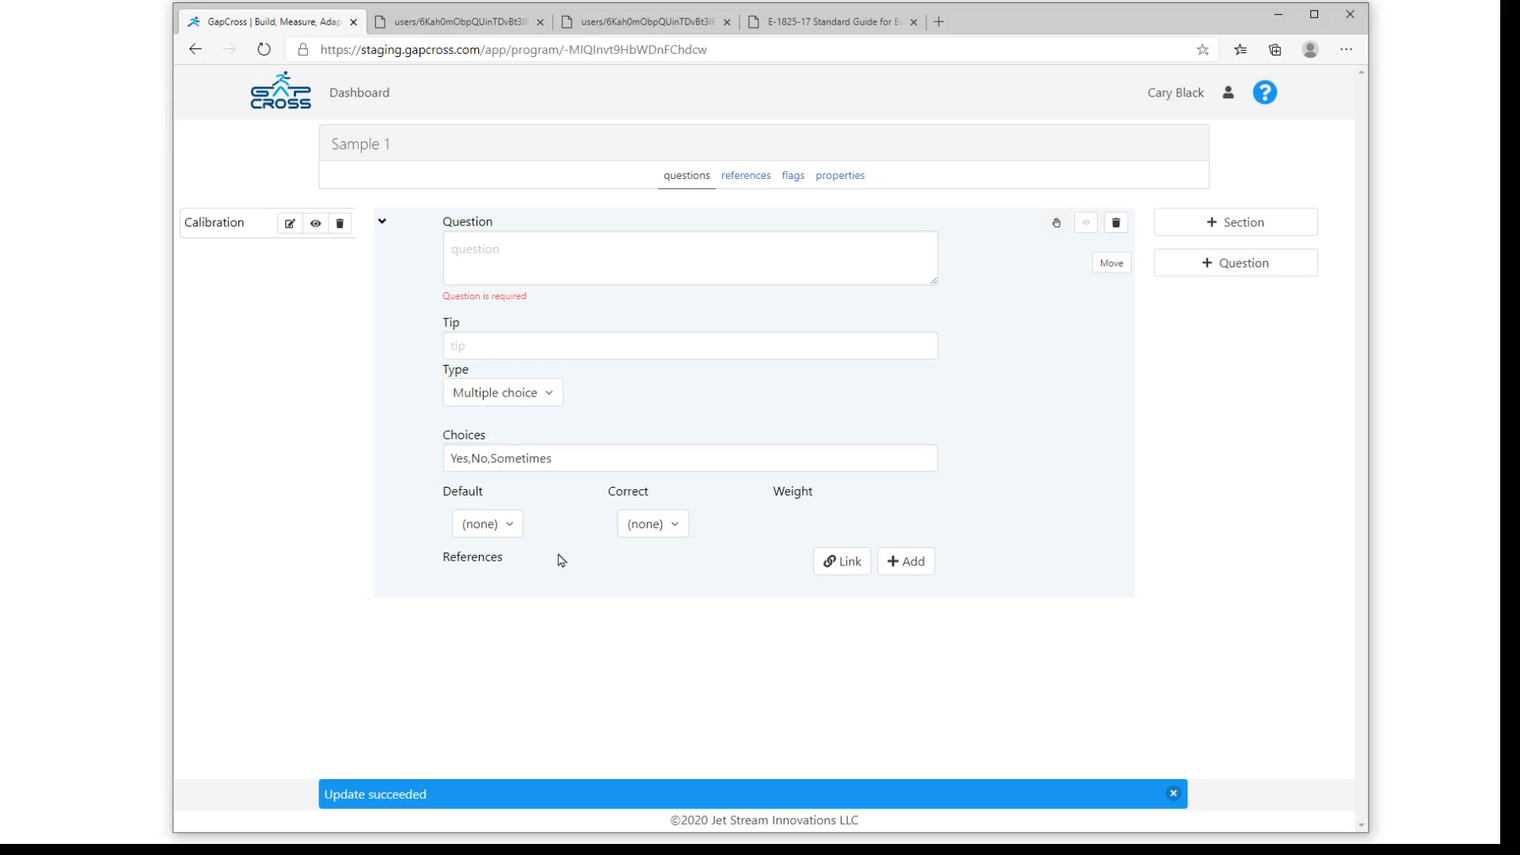
- Set the question's correct answer to Sometimes with a weight of 7, leaving the default at (none)
click(489, 534)
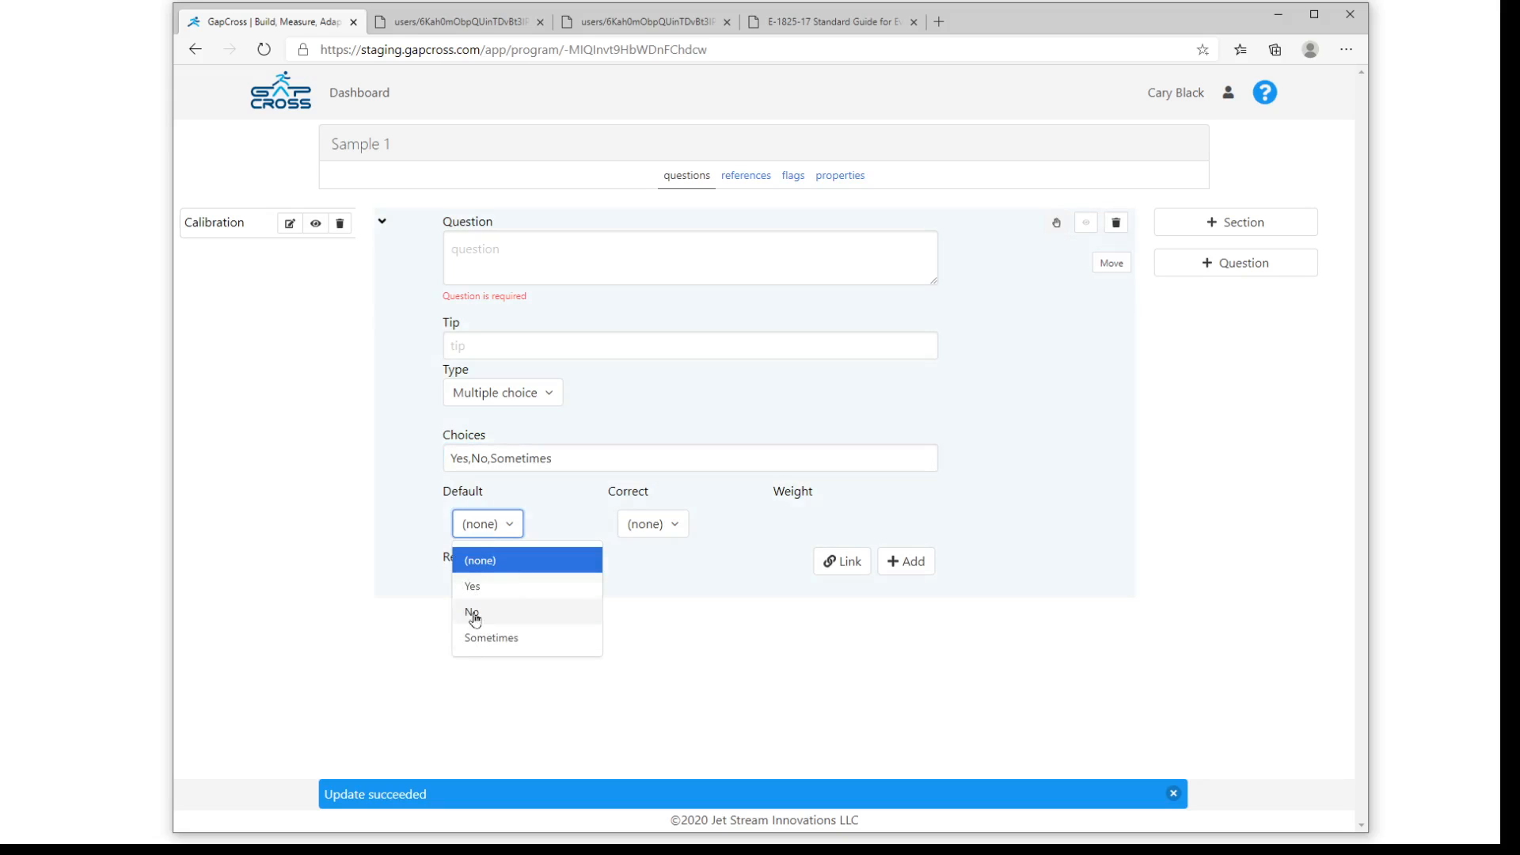
click(641, 587)
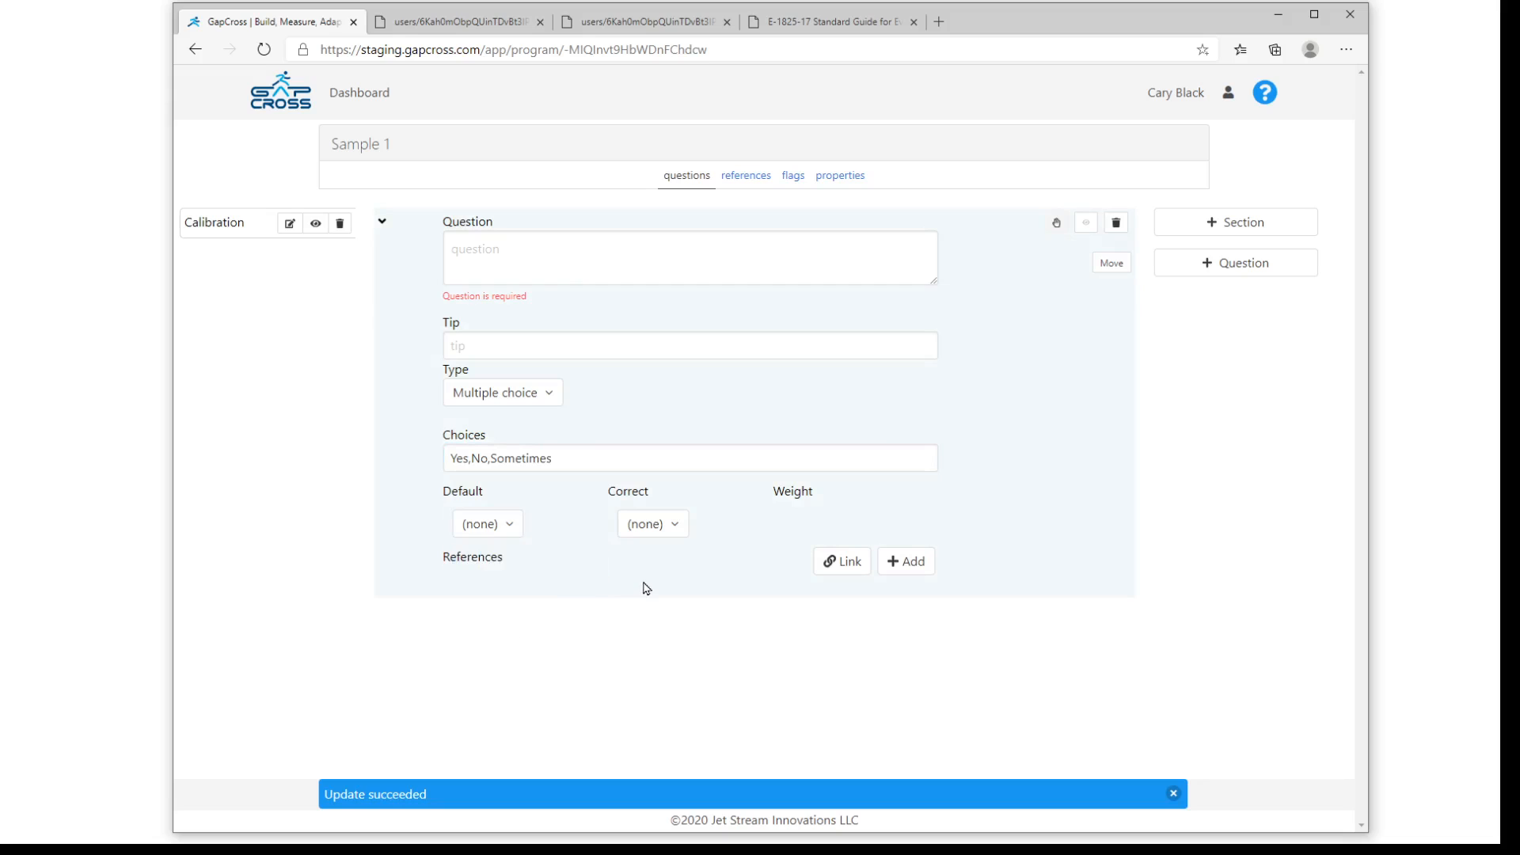
click(645, 532)
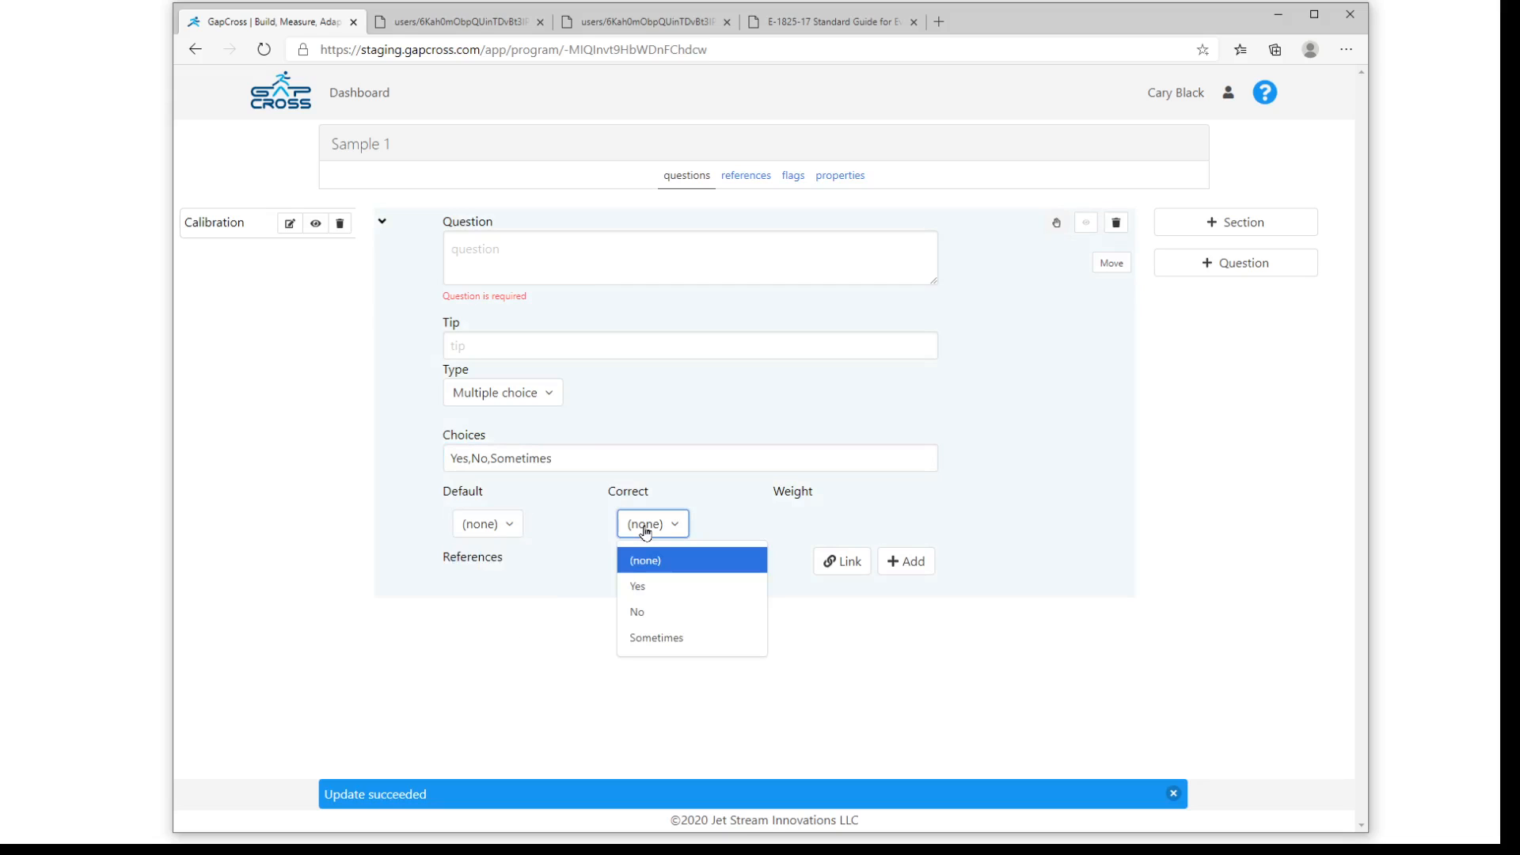
click(645, 636)
click(821, 522)
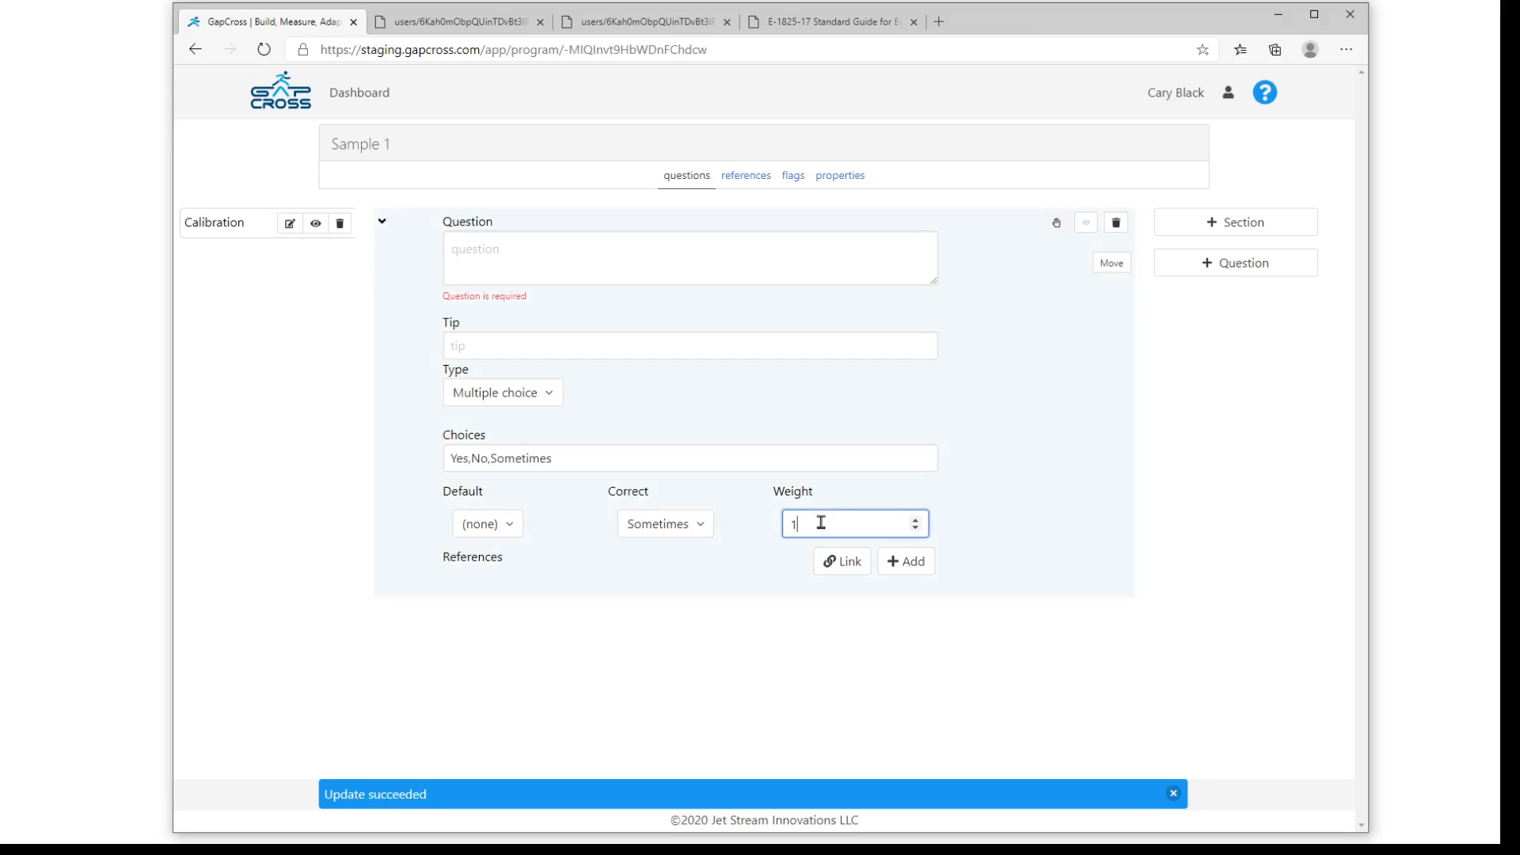
key(BackSpace)
text(7)
- Sort the assessments by status and resume the JSI Dura-Wall X1 Exterior wall paneling assessment
mouse_move(370, 96)
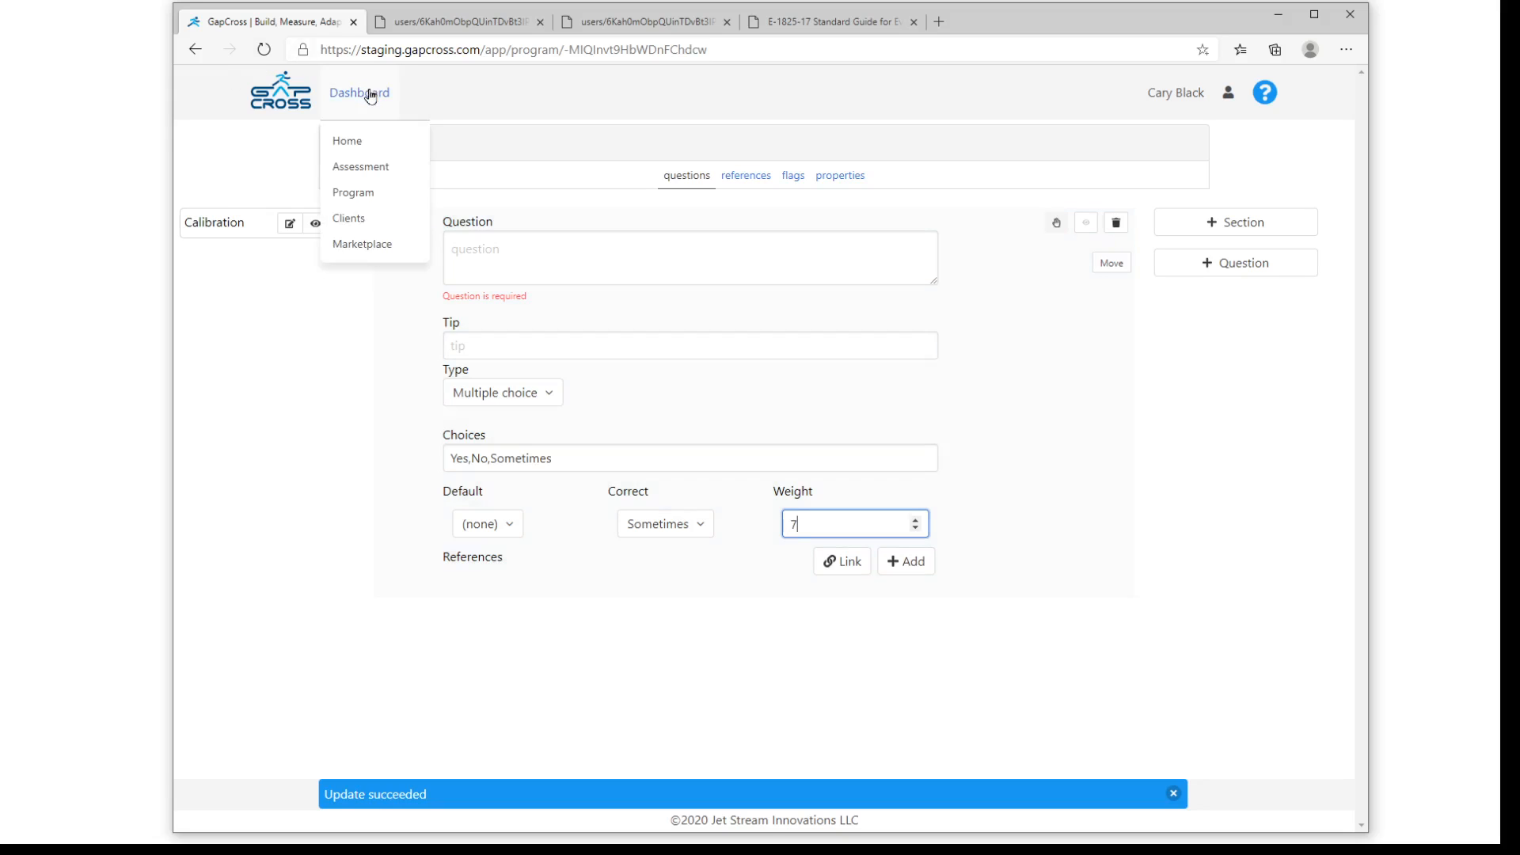
click(352, 169)
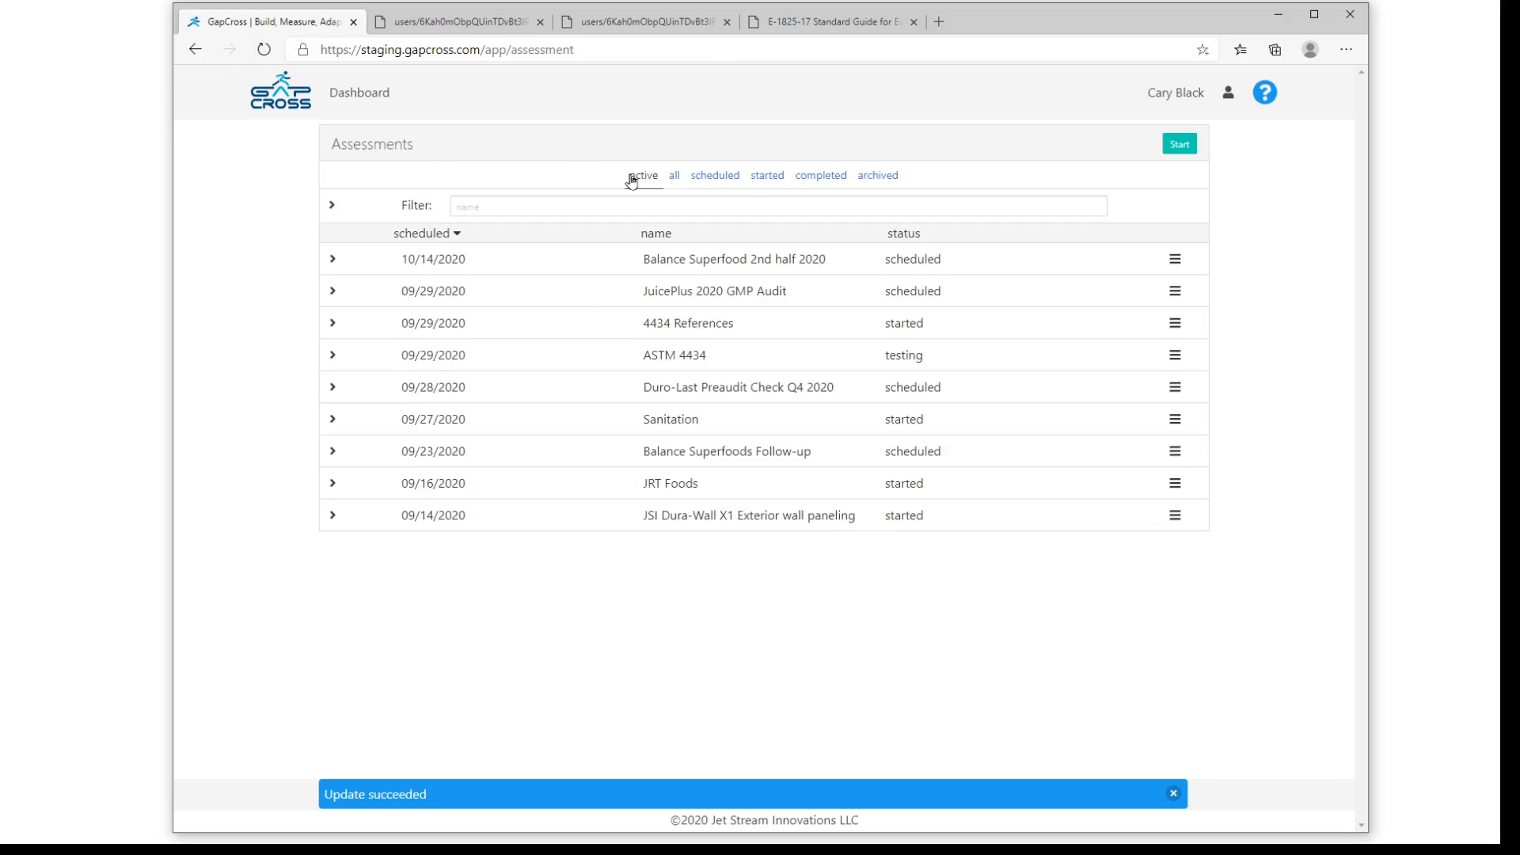
click(917, 235)
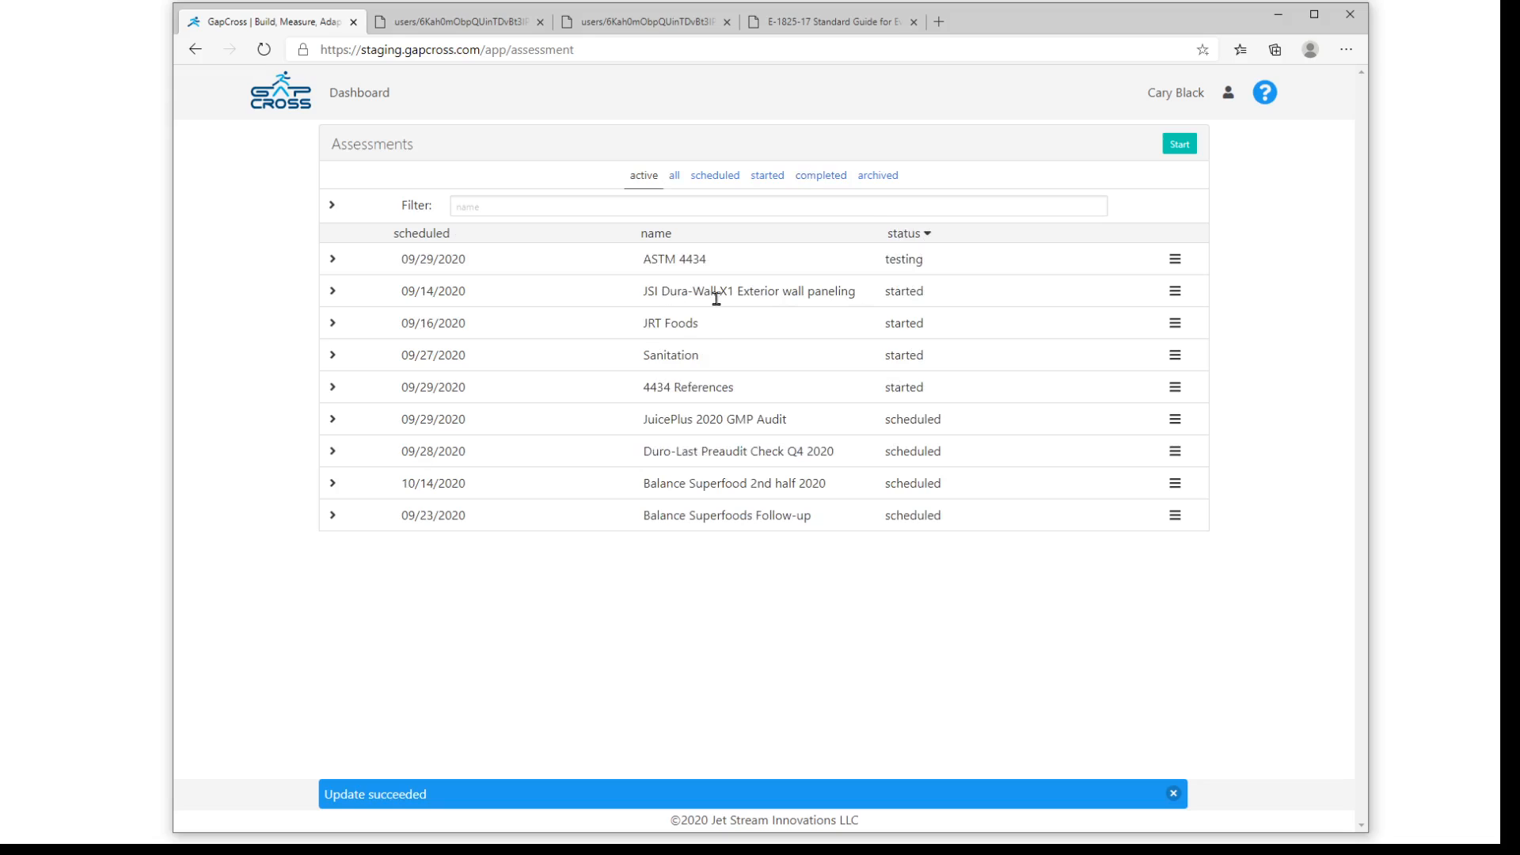
click(1175, 294)
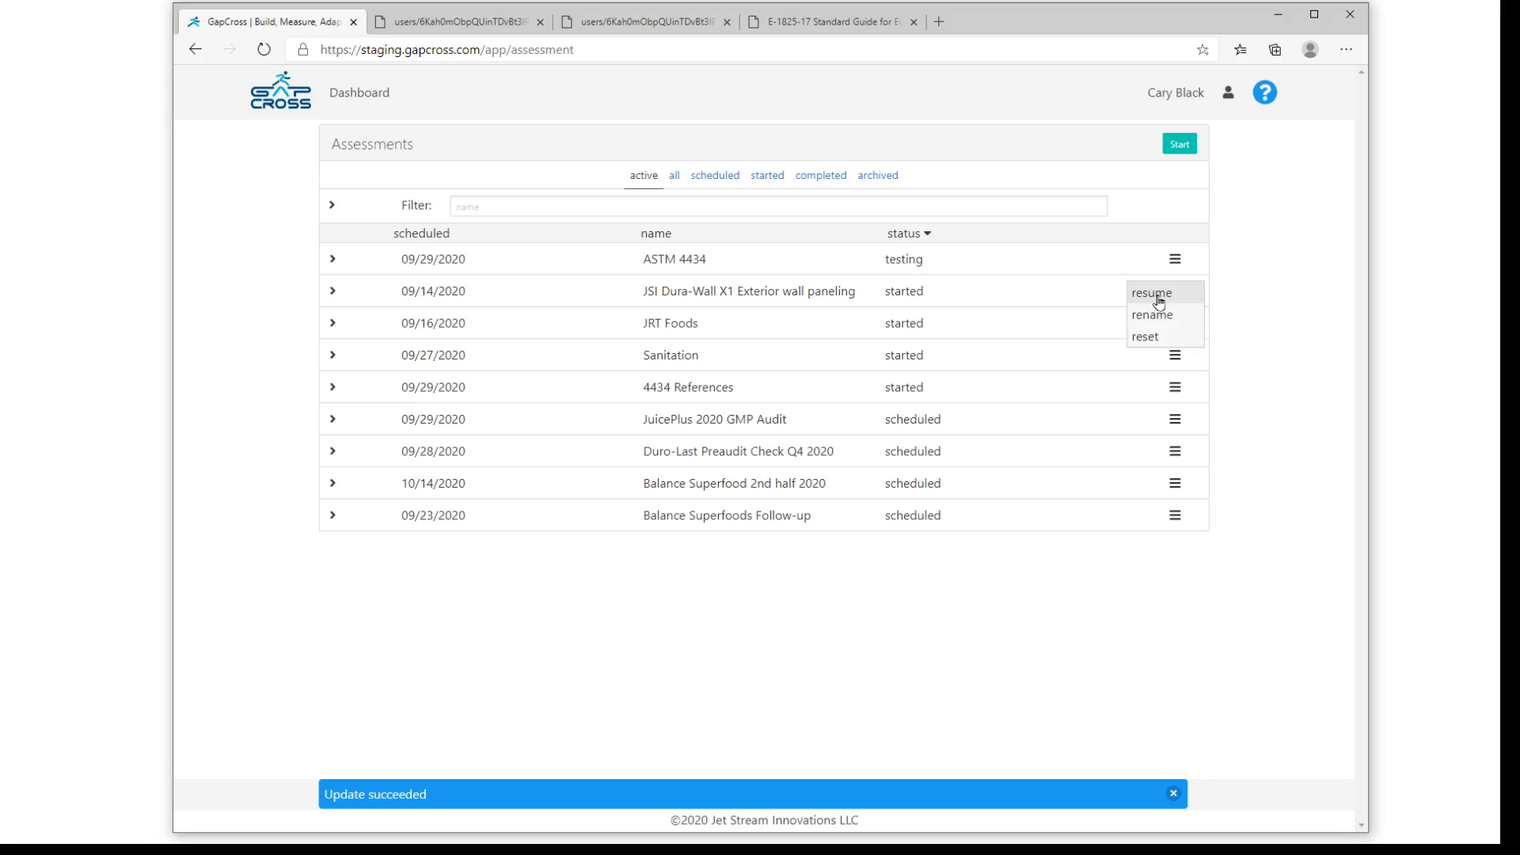
click(1157, 299)
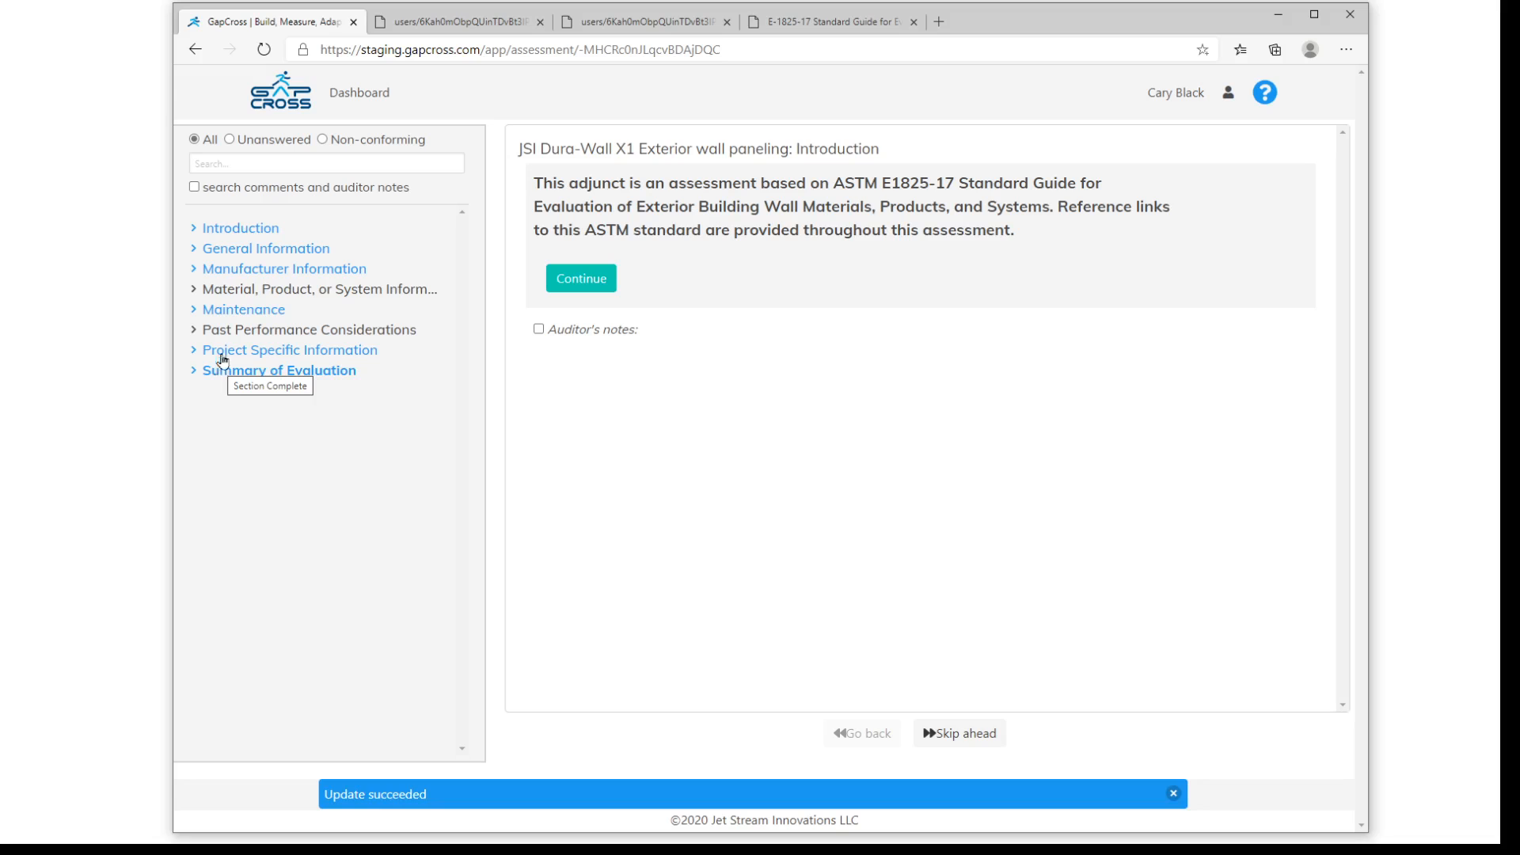
- Filter the assessment outline to unanswered questions and expand the Material, Product, or System Information and Past Performance Considerations sections
click(193, 290)
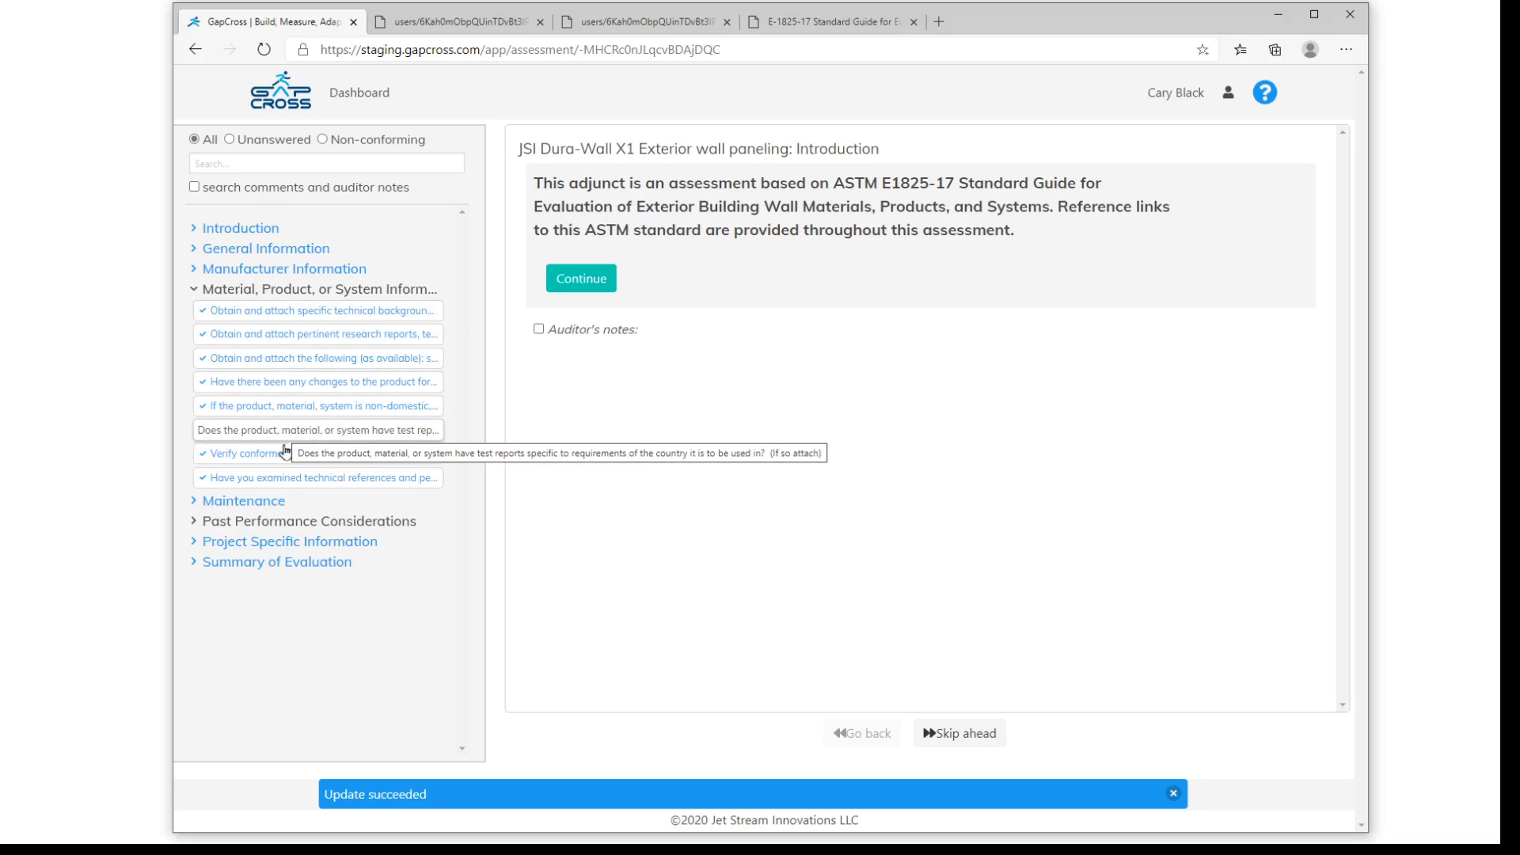
click(230, 141)
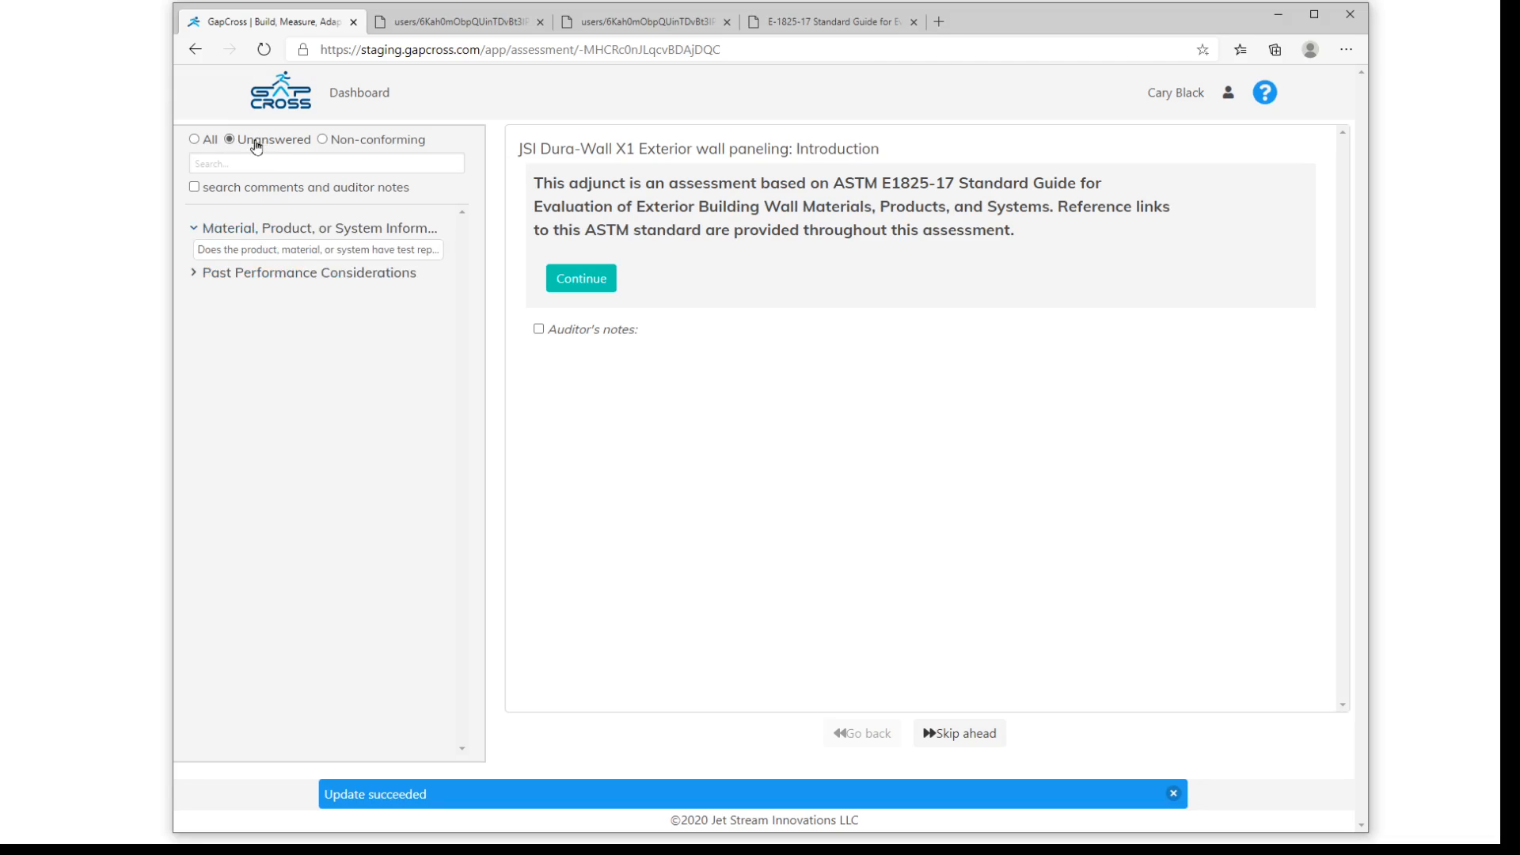
click(195, 275)
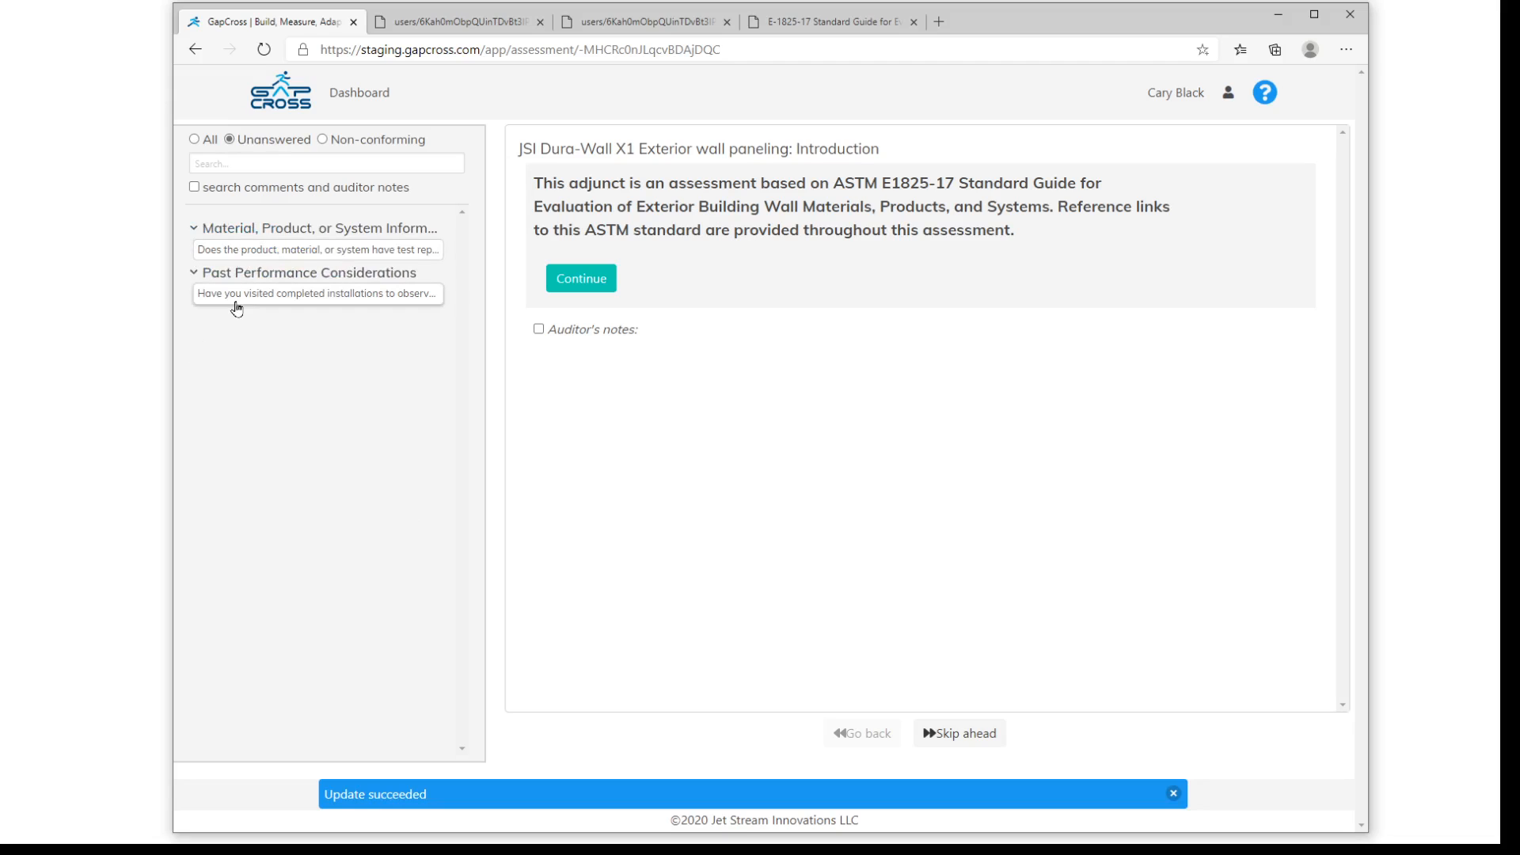
- Open the unanswered question on country-specific test reports, show its auditor's notes field, and answer Yes
click(247, 250)
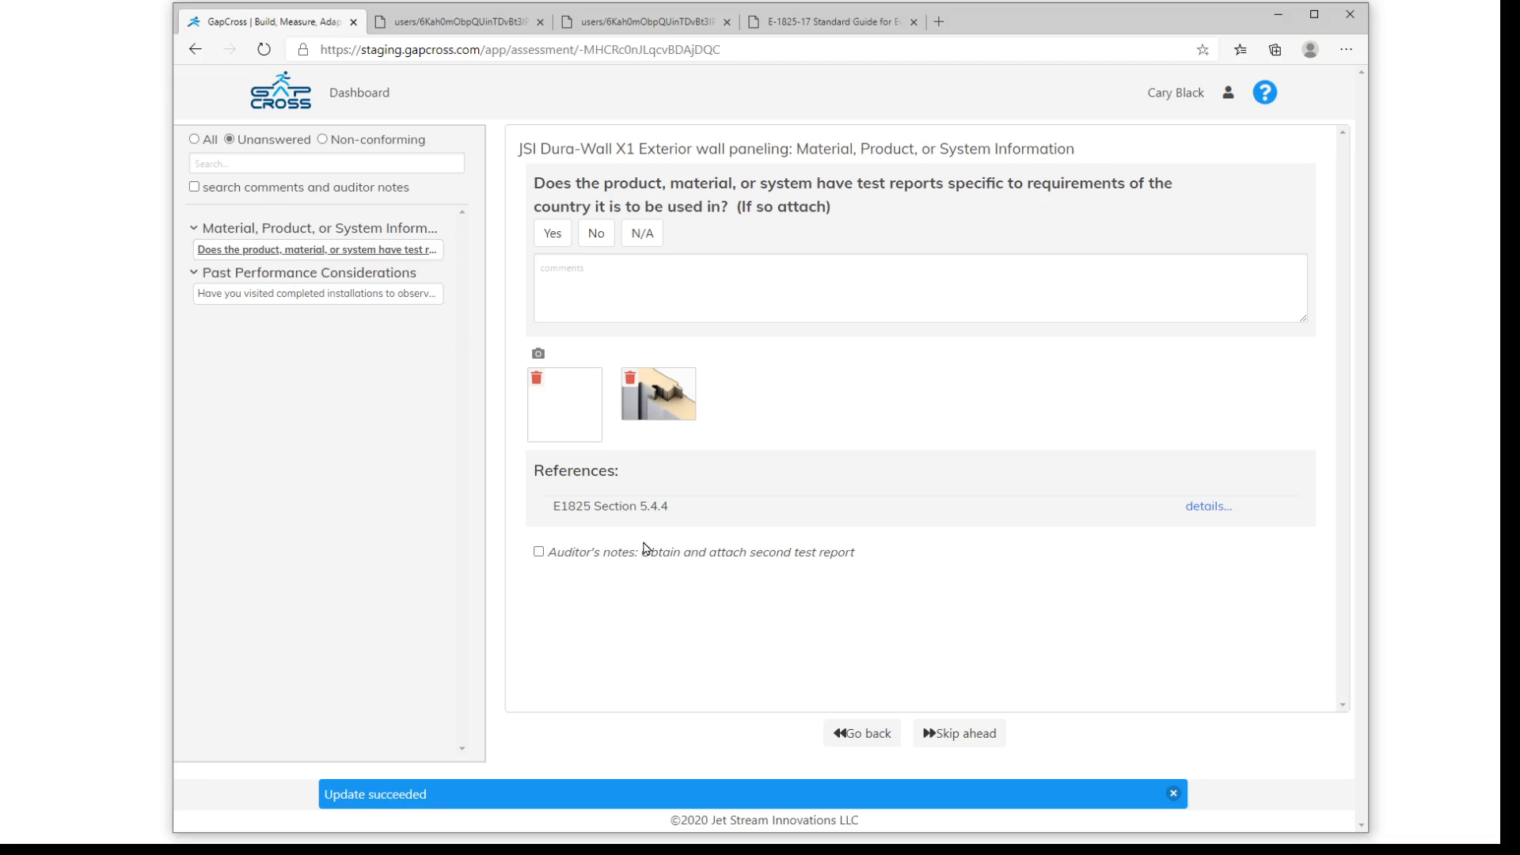
click(539, 553)
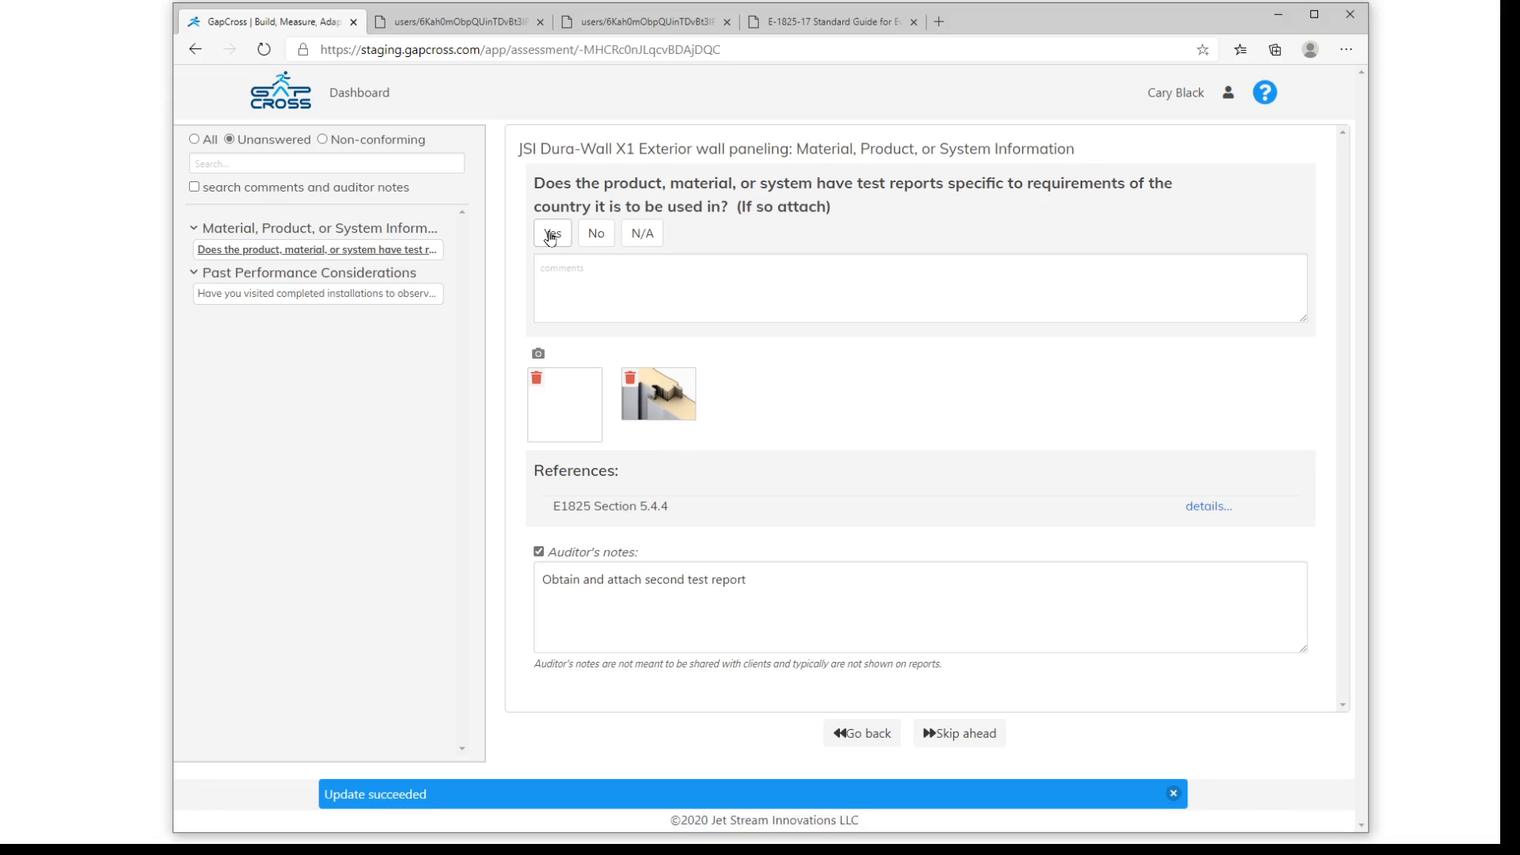
click(550, 236)
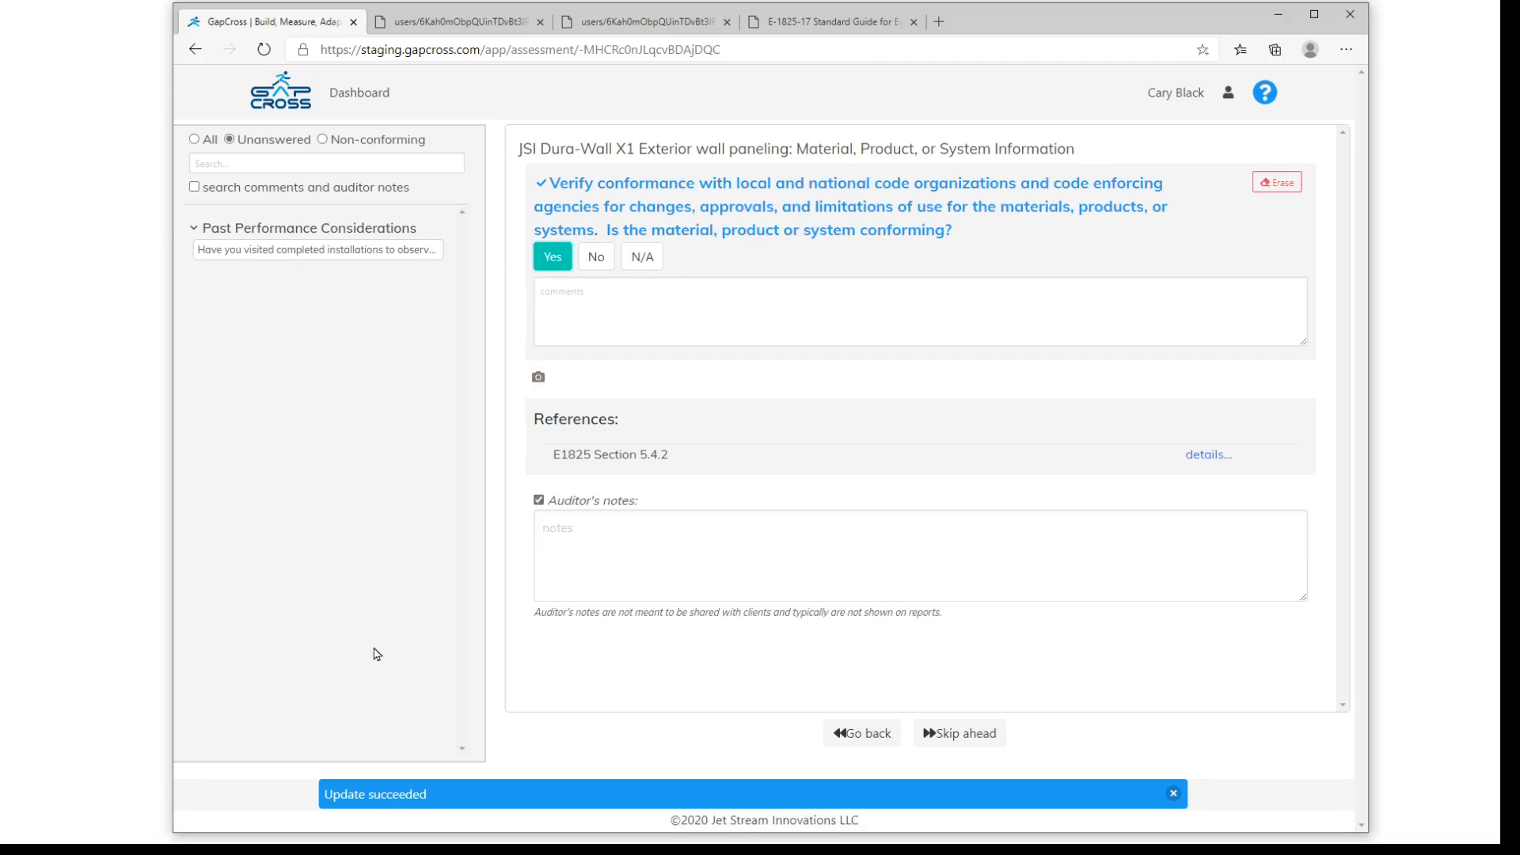
- Open the unanswered Past Performance question on visiting completed installations and view its second attached photo at full size
click(298, 250)
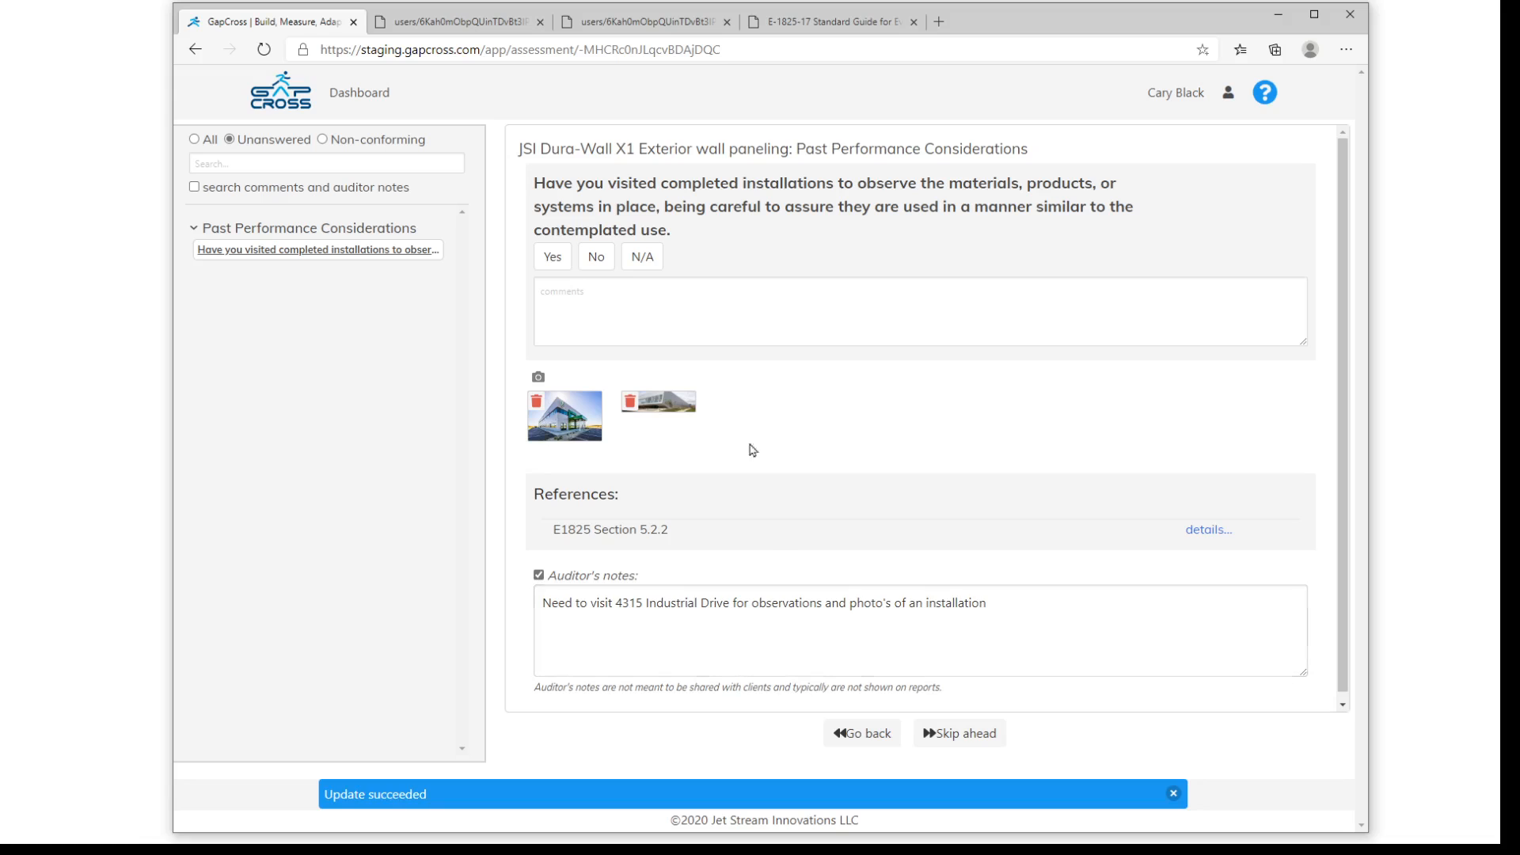
click(663, 408)
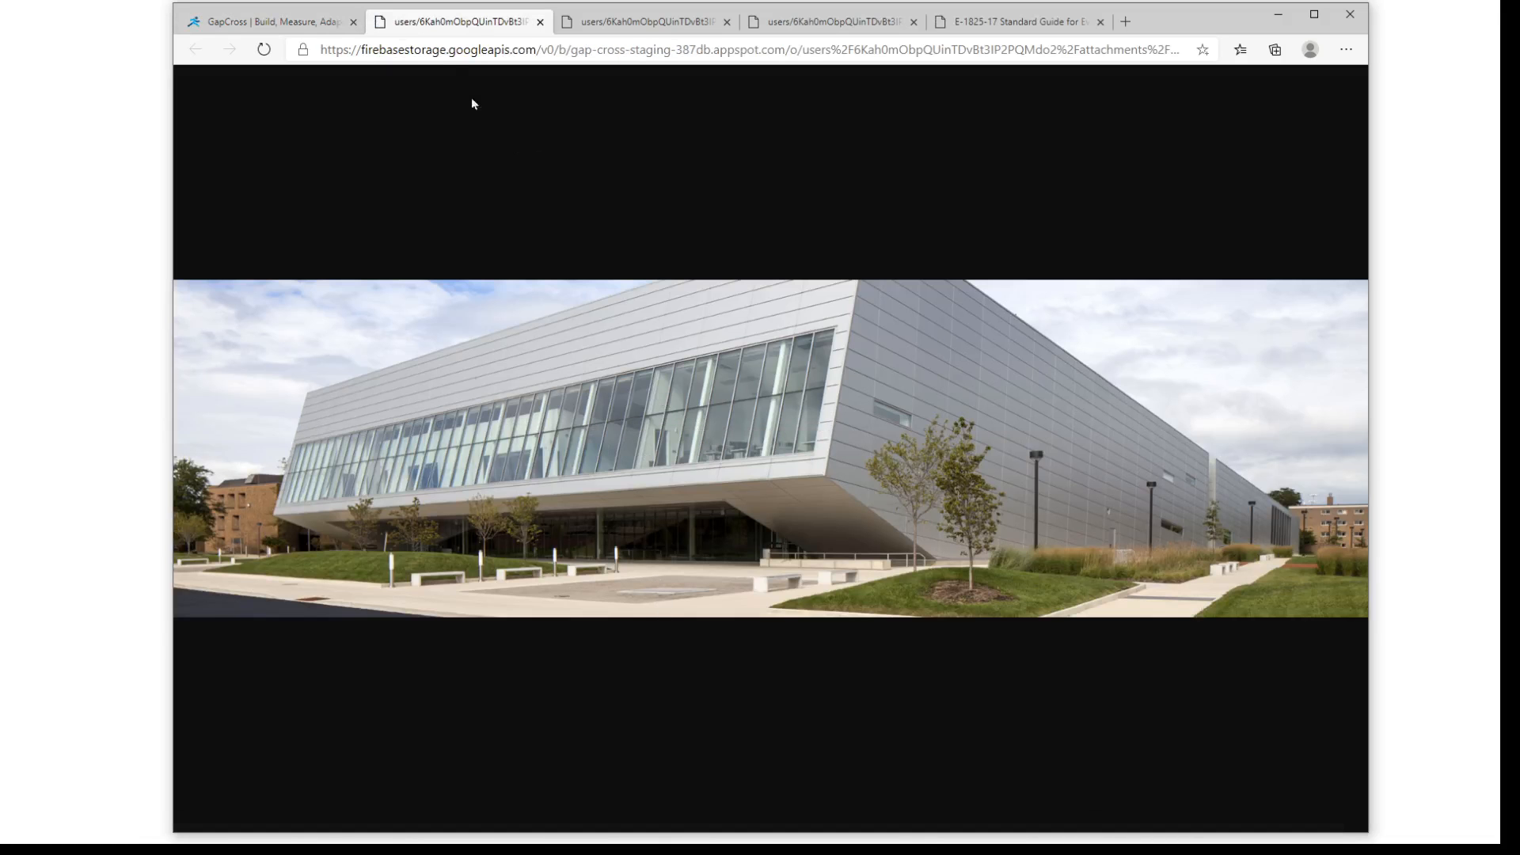
click(539, 22)
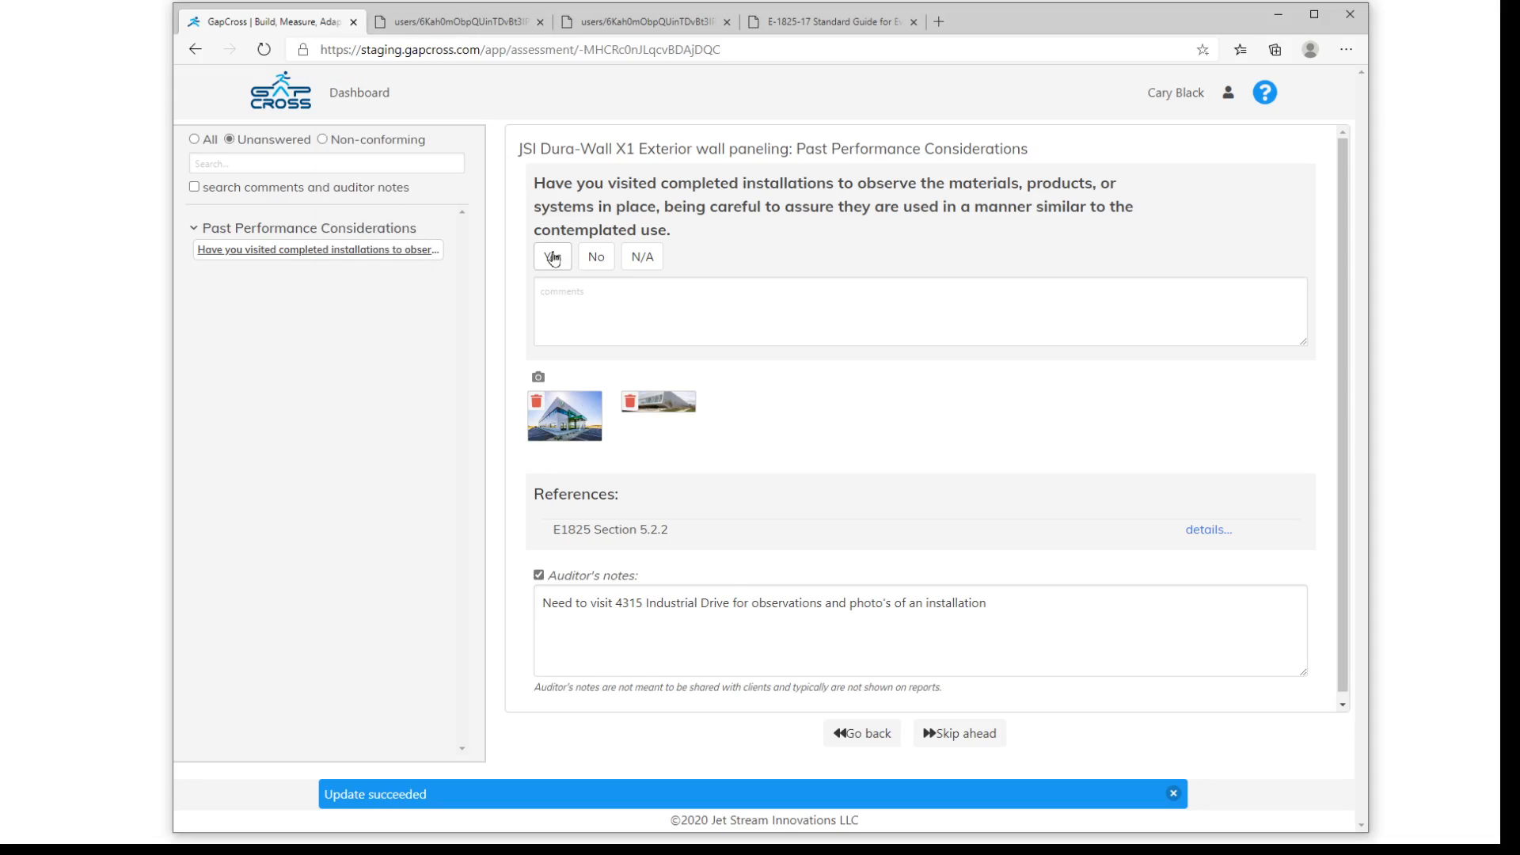
- Answer Yes to the question on visiting completed installations and complete the JSI Dura-Wall X1 Exterior wall paneling assessment
click(553, 259)
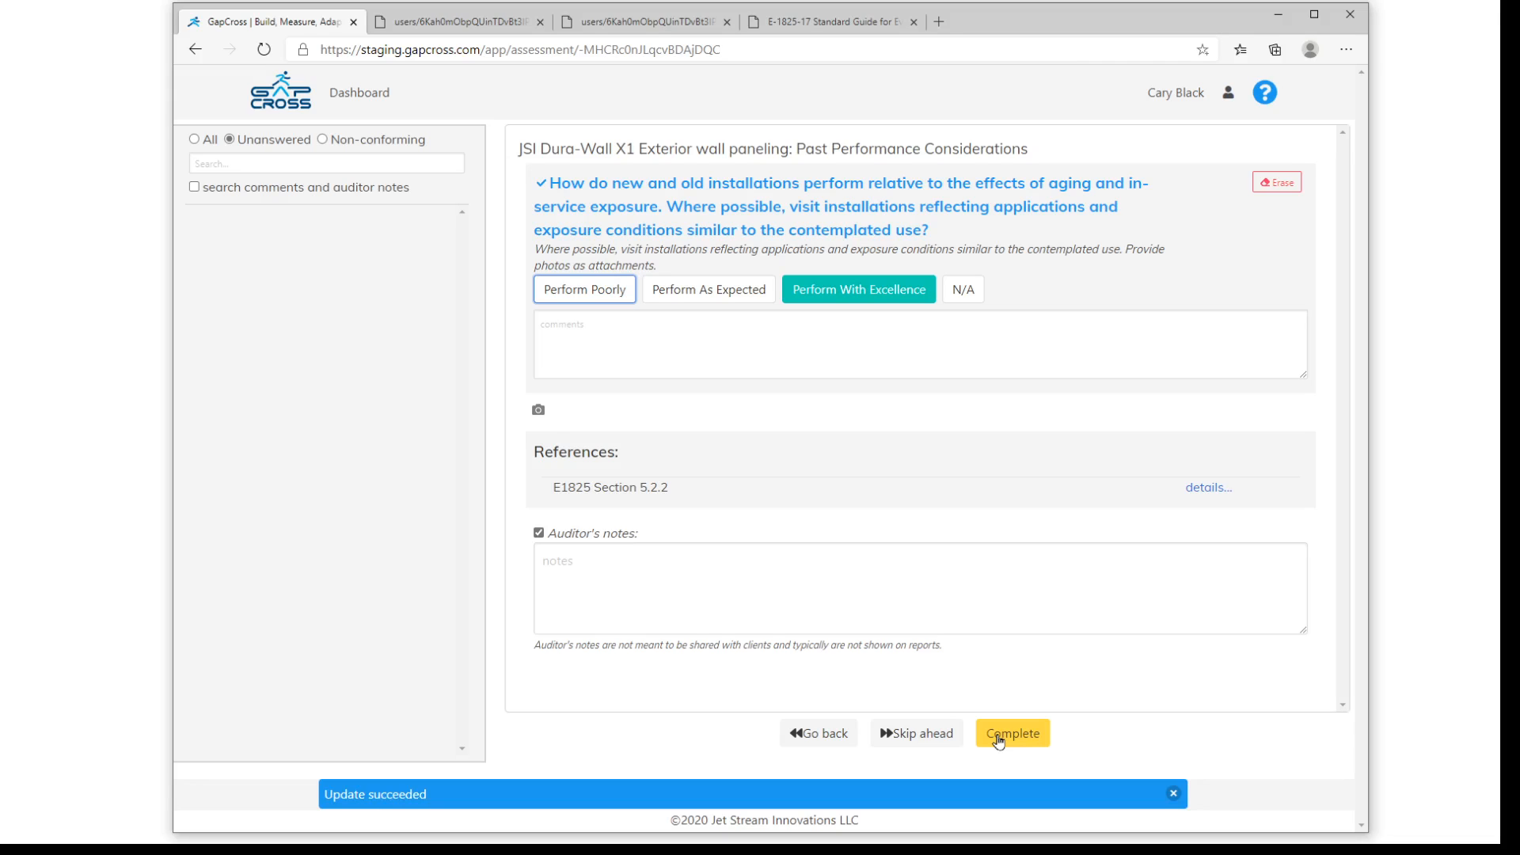
click(998, 740)
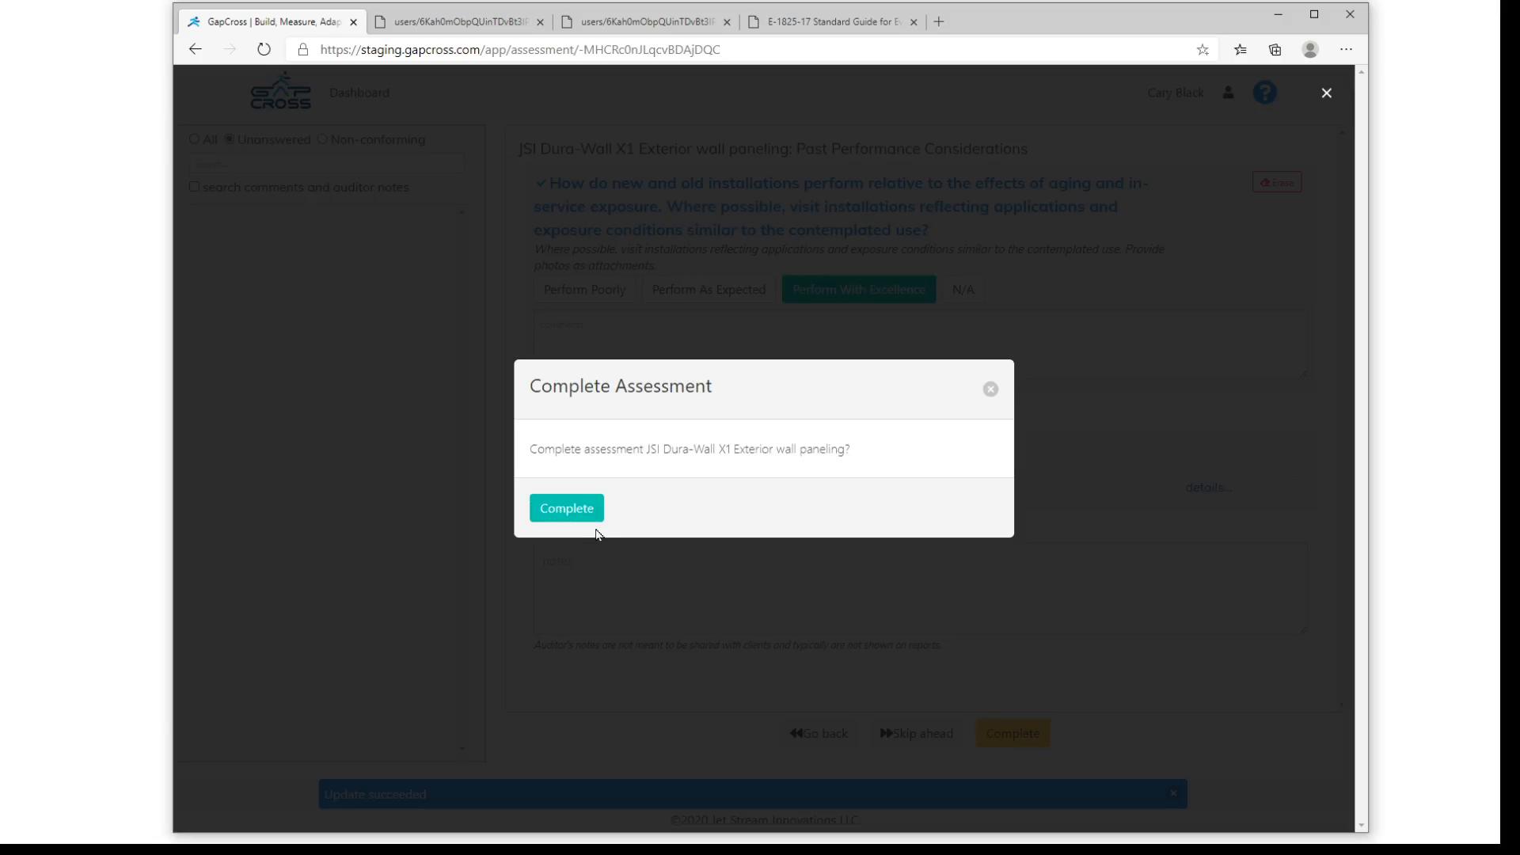
click(567, 507)
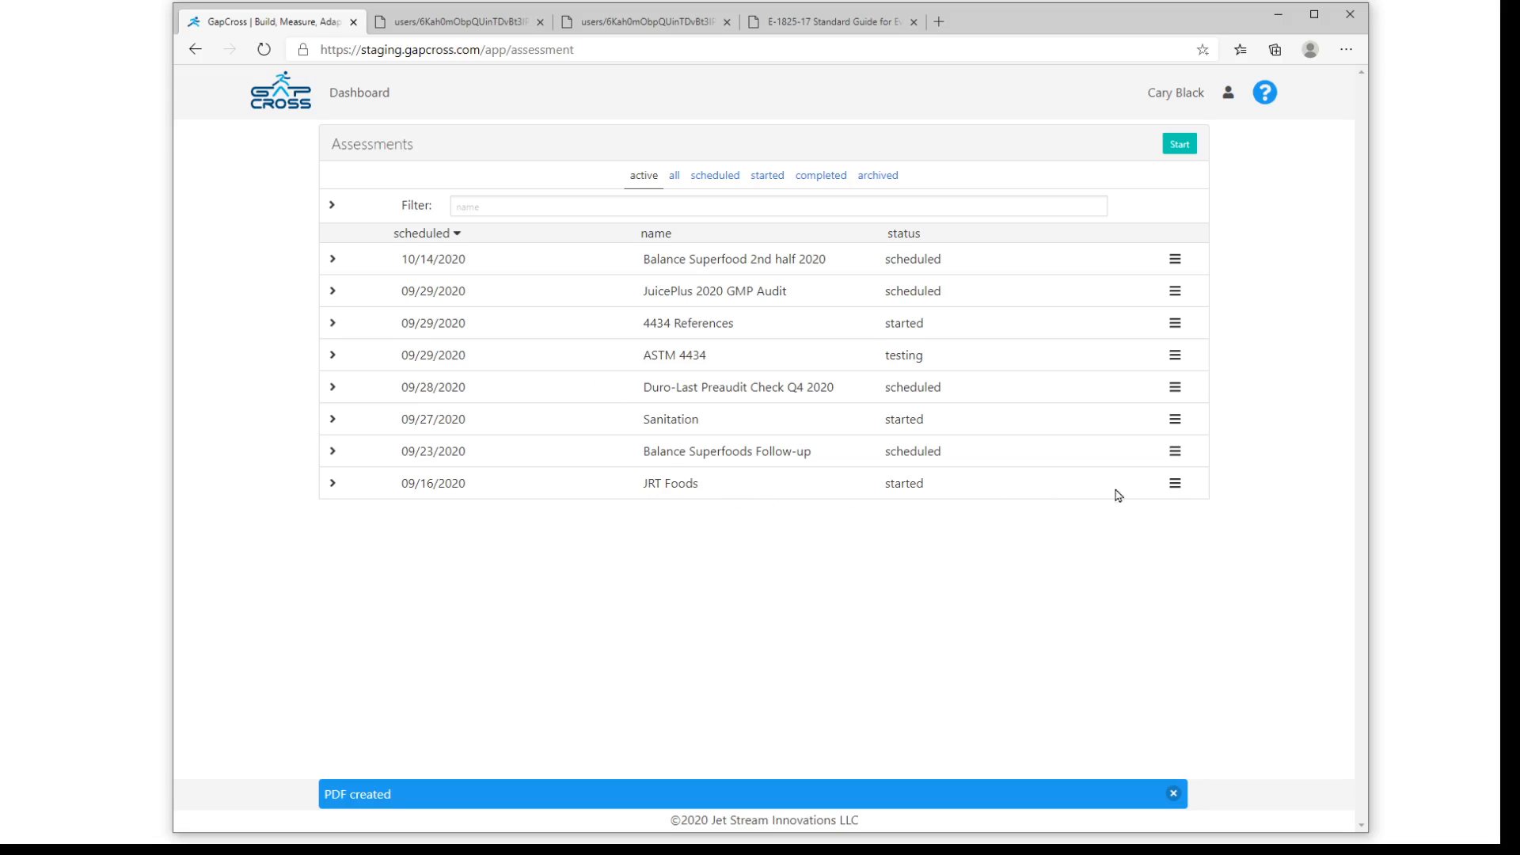
- Resume the JRT Foods assessment and search its outline for "sanit", expanding the Procedures and Facilities sections
click(1175, 484)
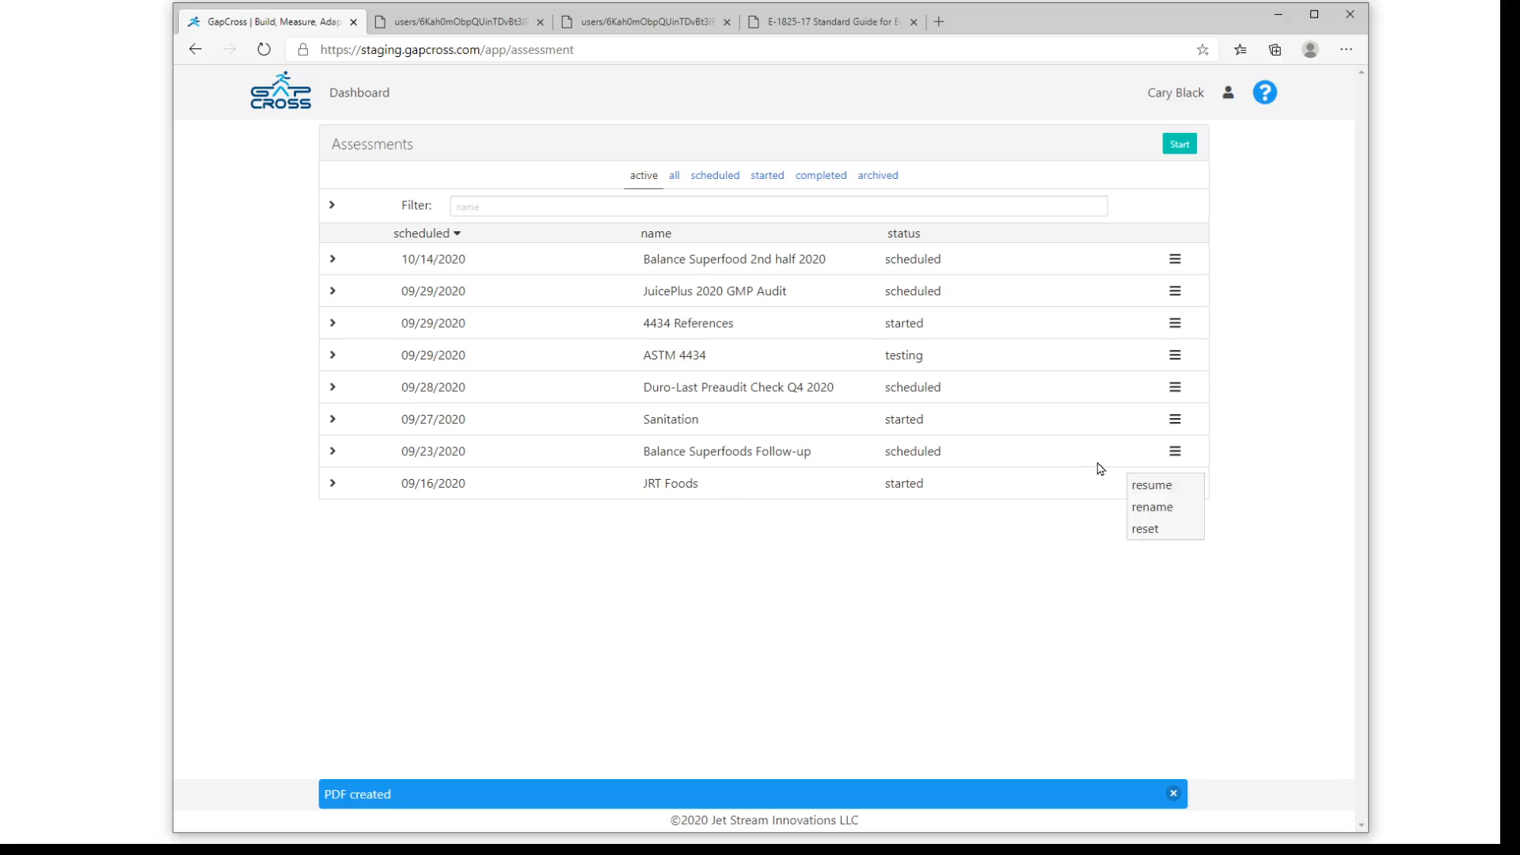
click(1140, 486)
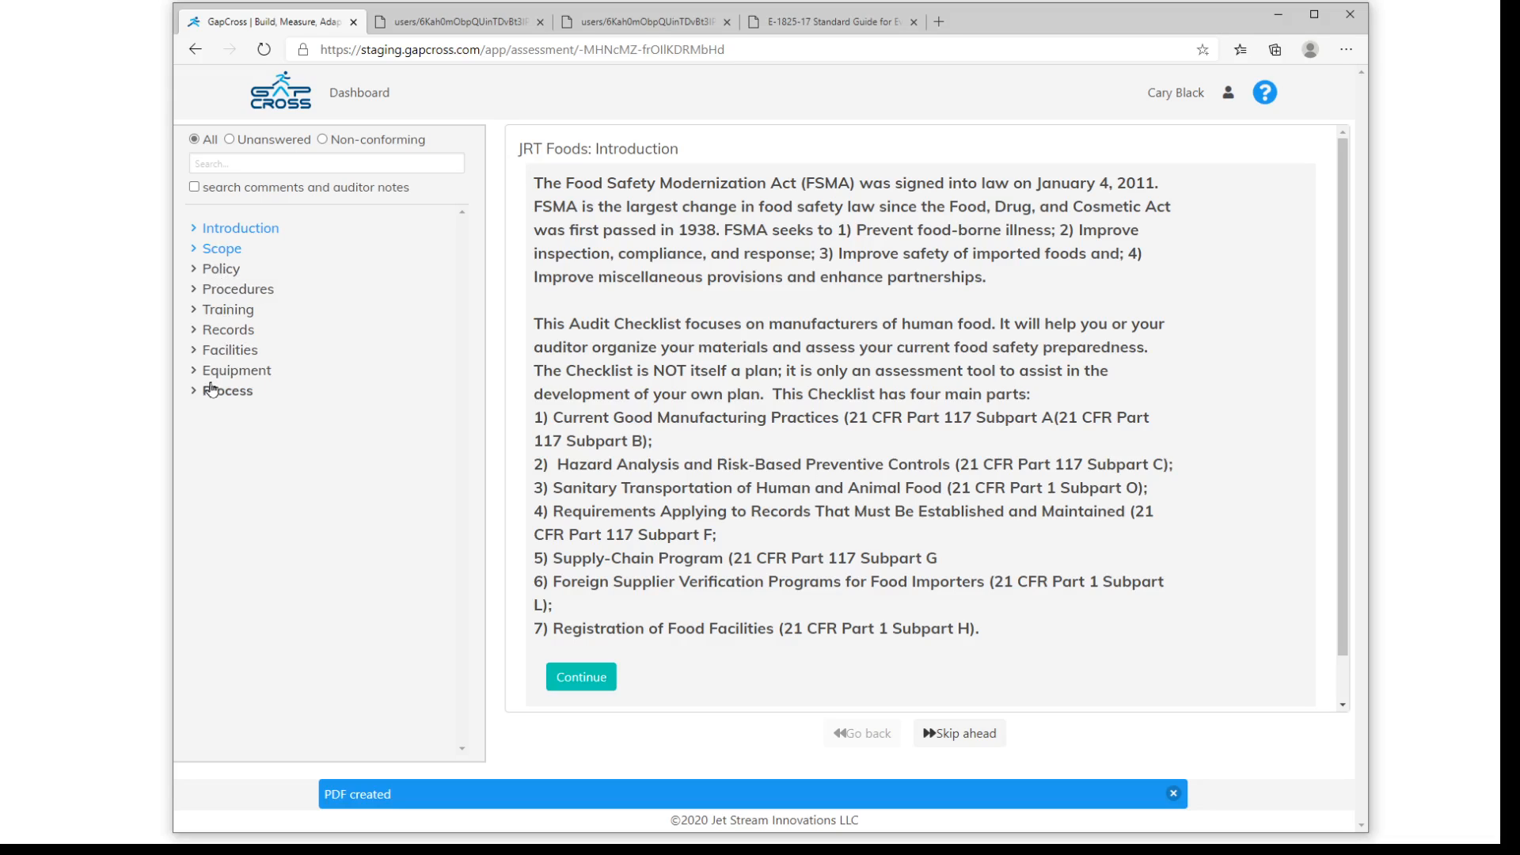
click(234, 164)
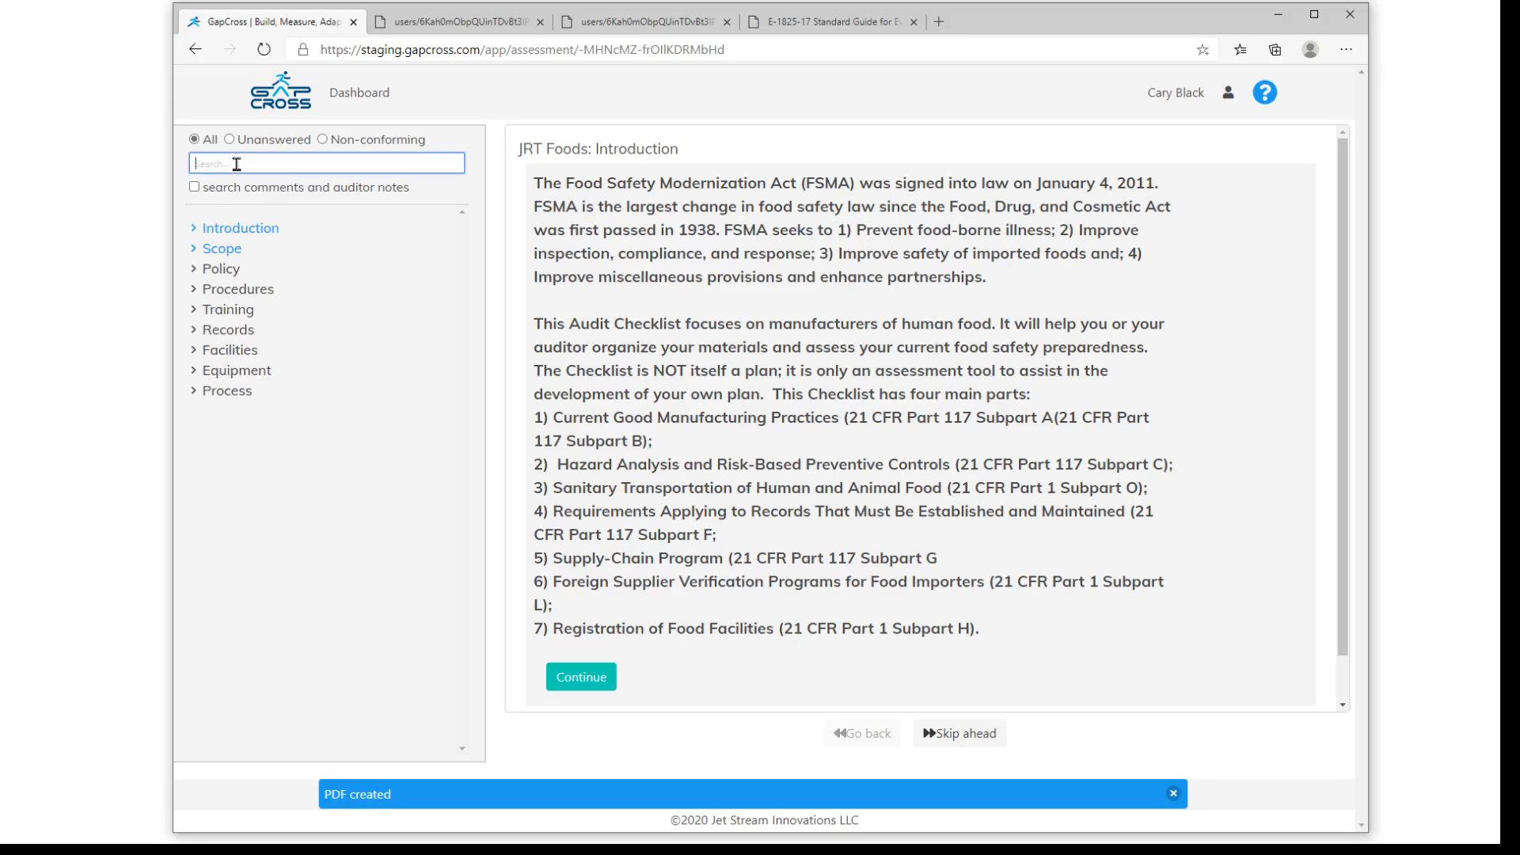
text(sanit)
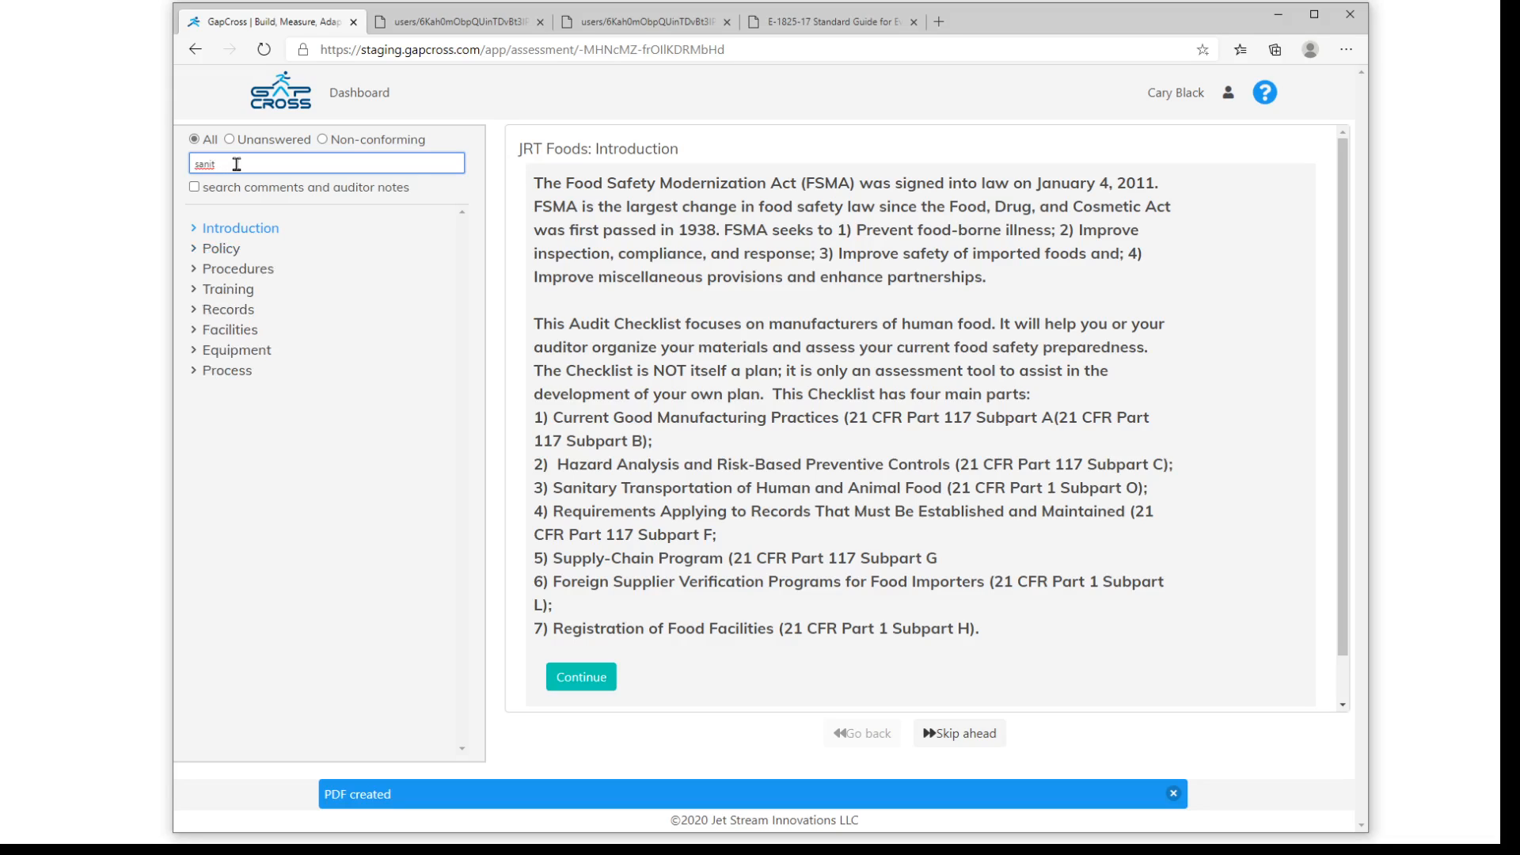
click(192, 269)
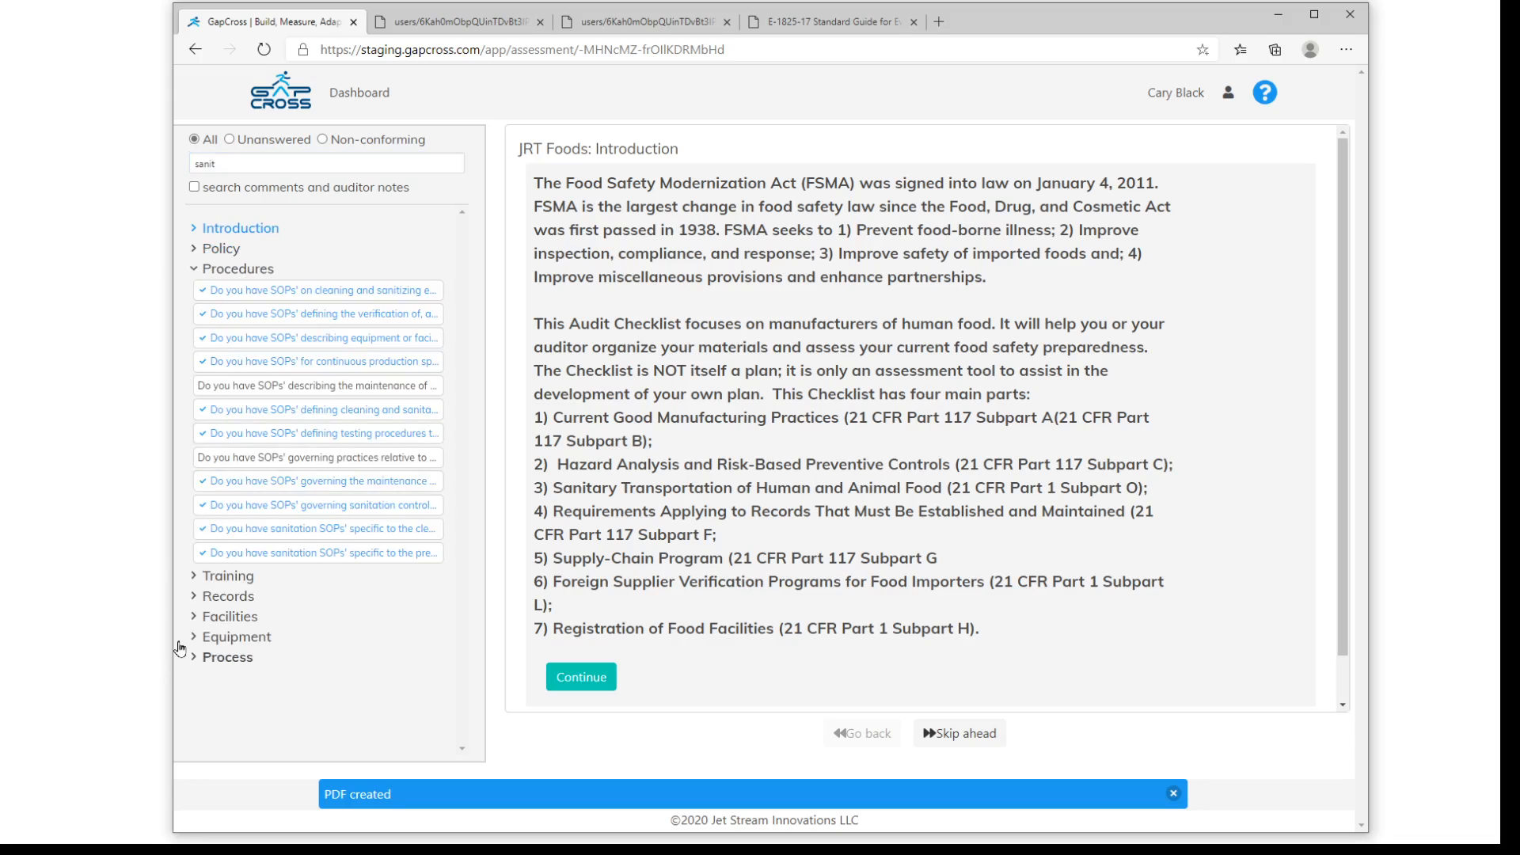
click(424, 617)
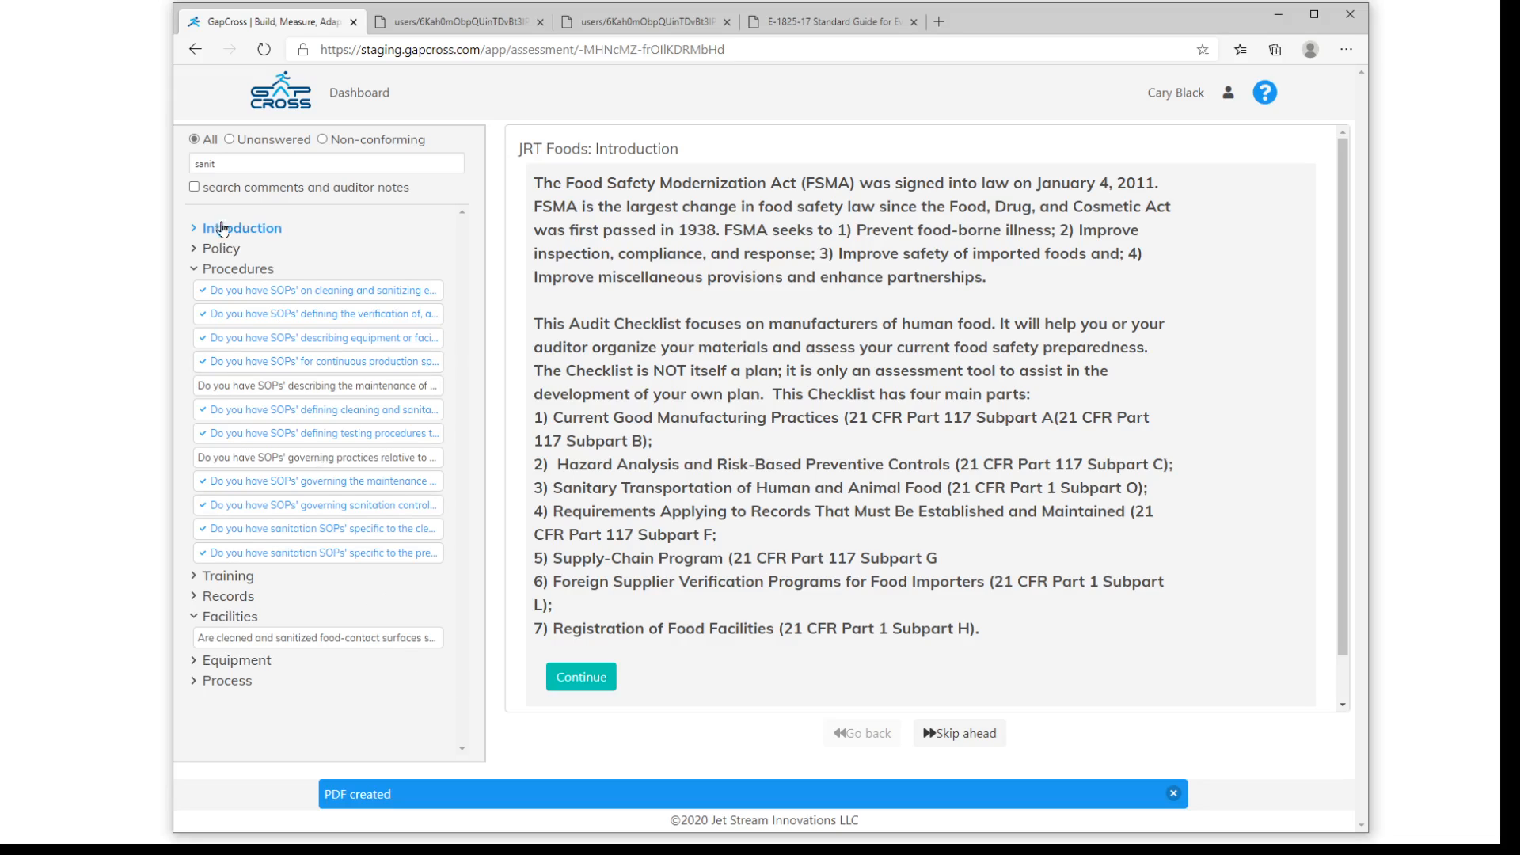
- Clear the outline search, filter the JRT Foods questions to non-conforming, and expand the Records section
click(222, 165)
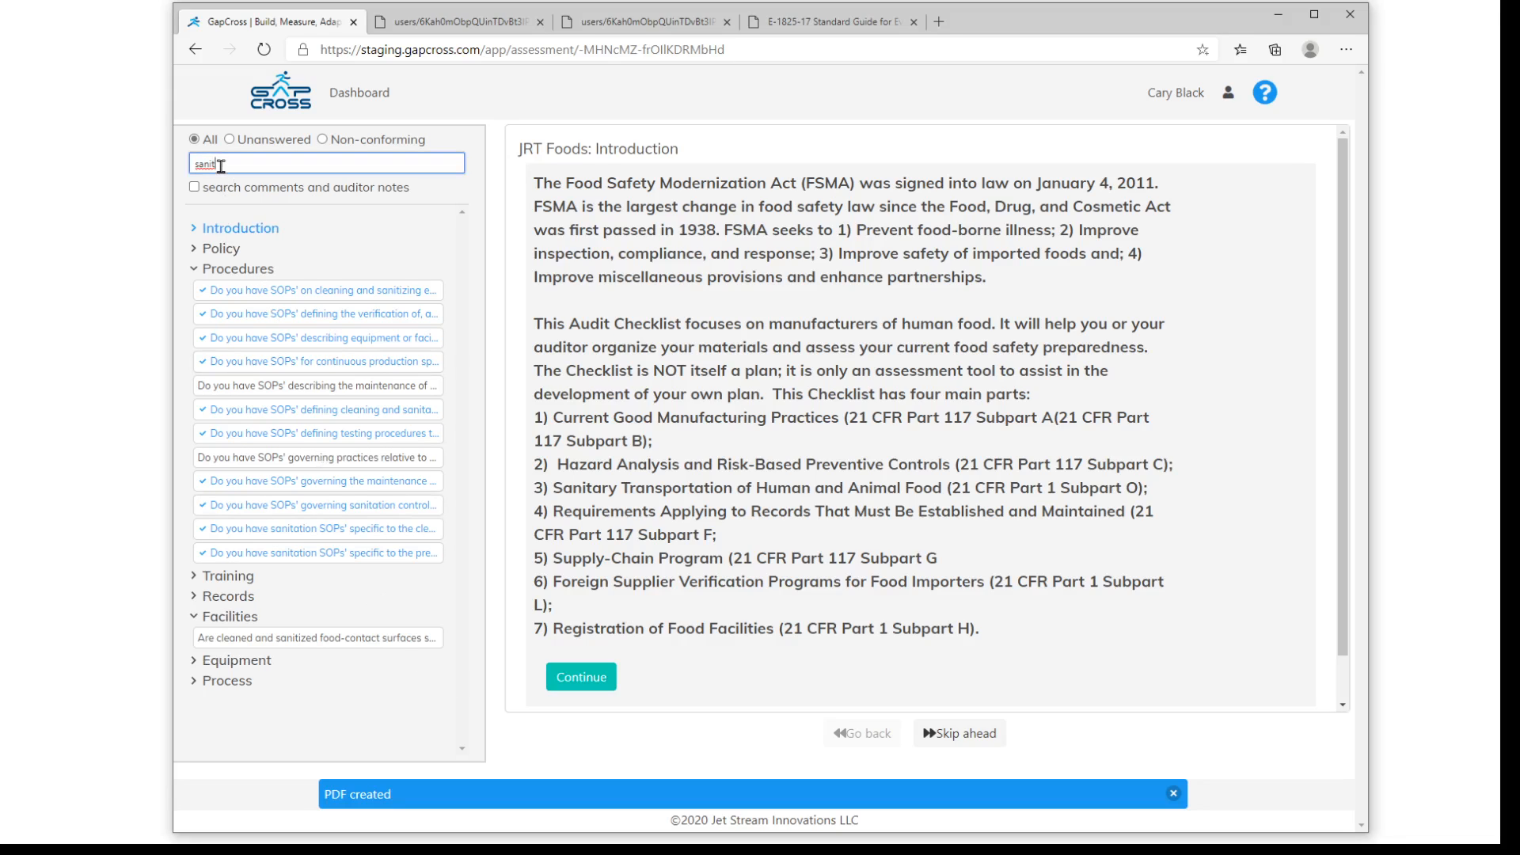
key(BackSpace)
key(BackSpace)
key(BackSpace)
key(BackSpace)
key(BackSpace)
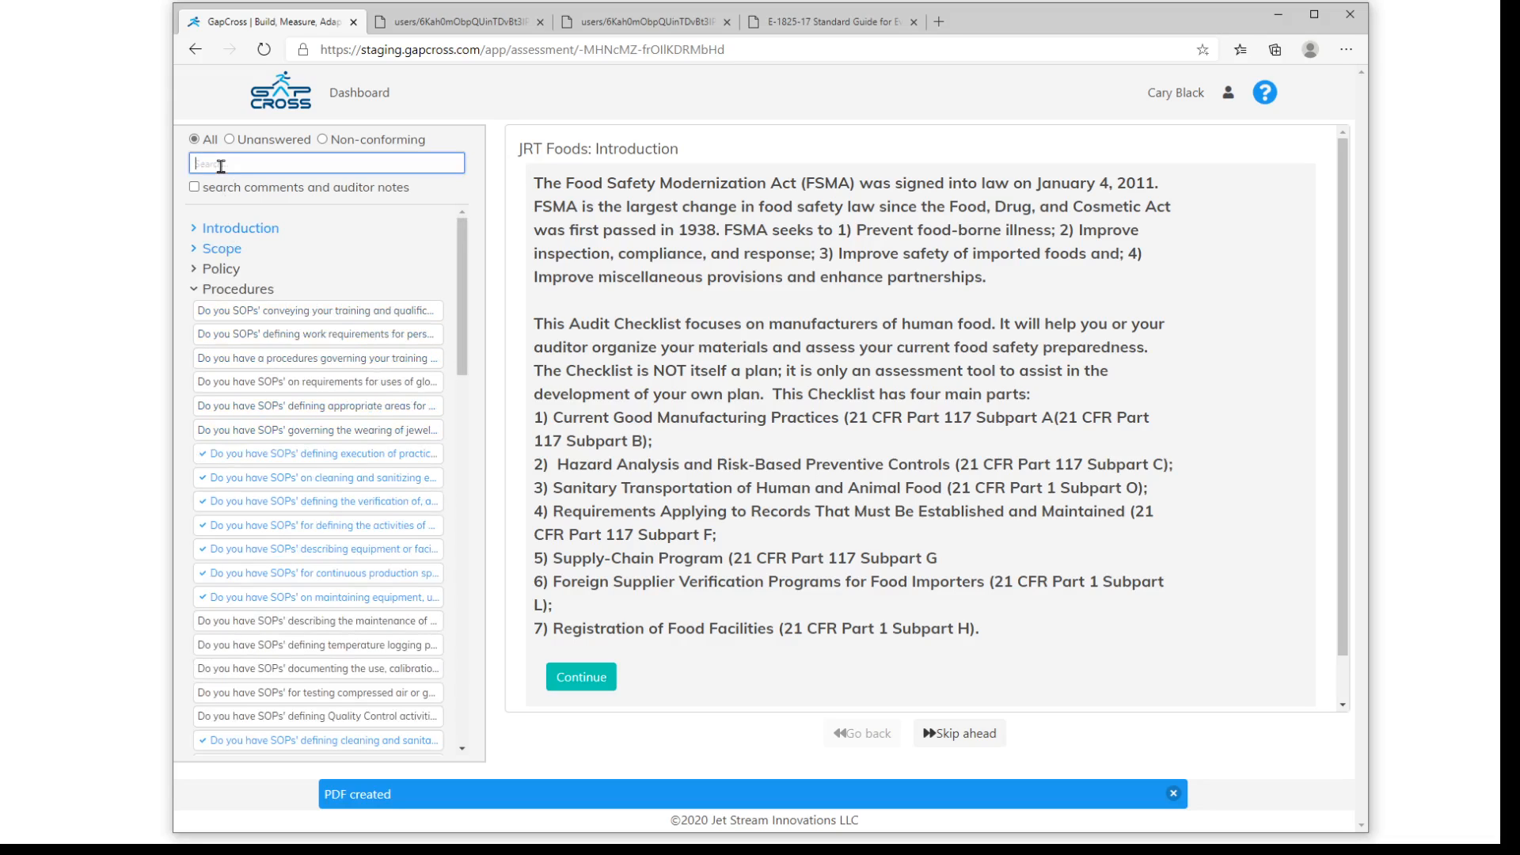
click(323, 140)
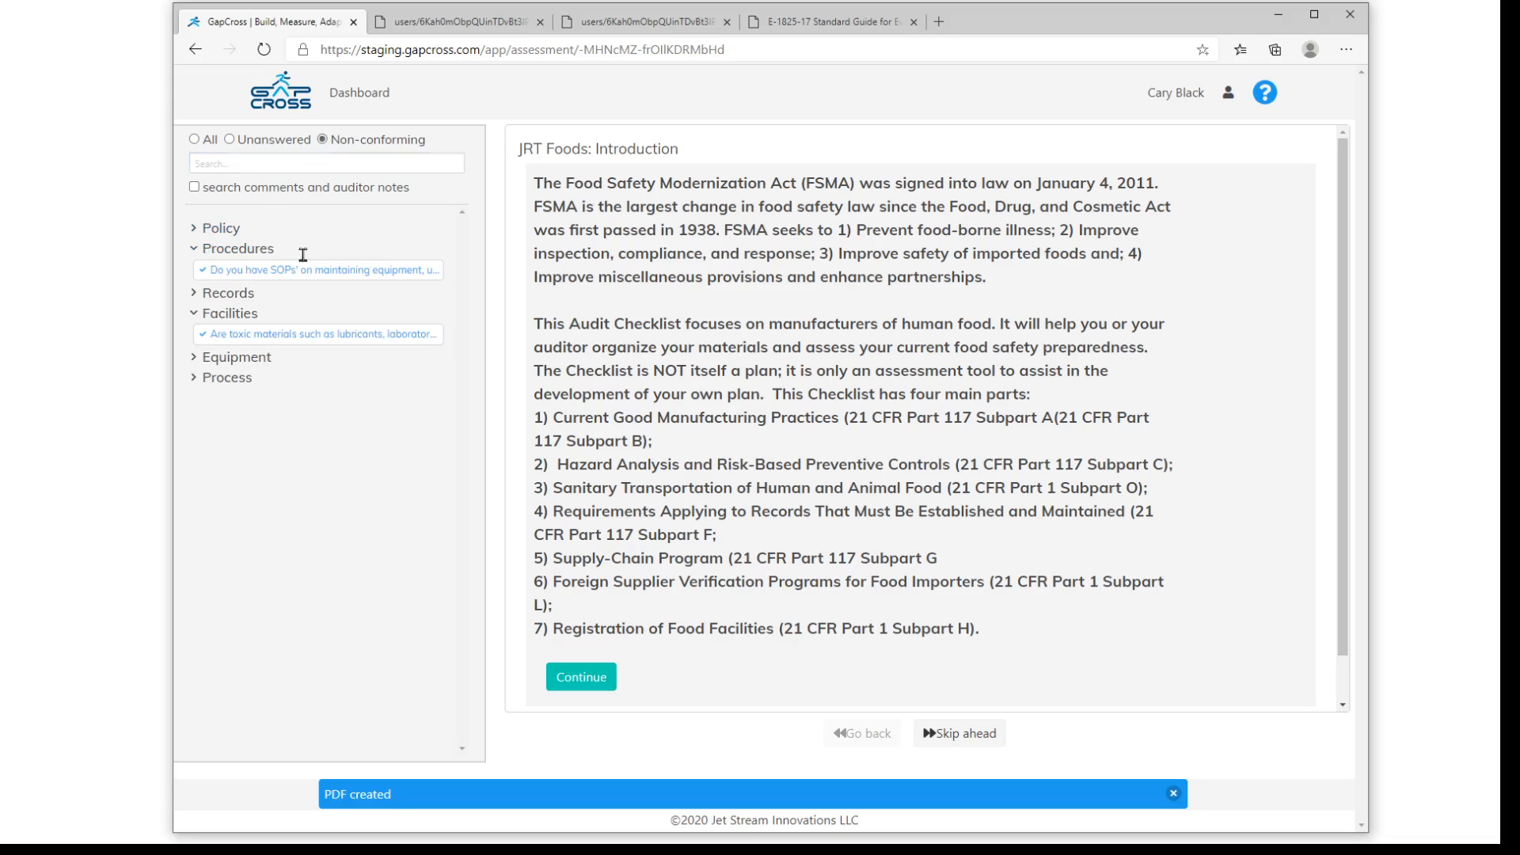
click(194, 292)
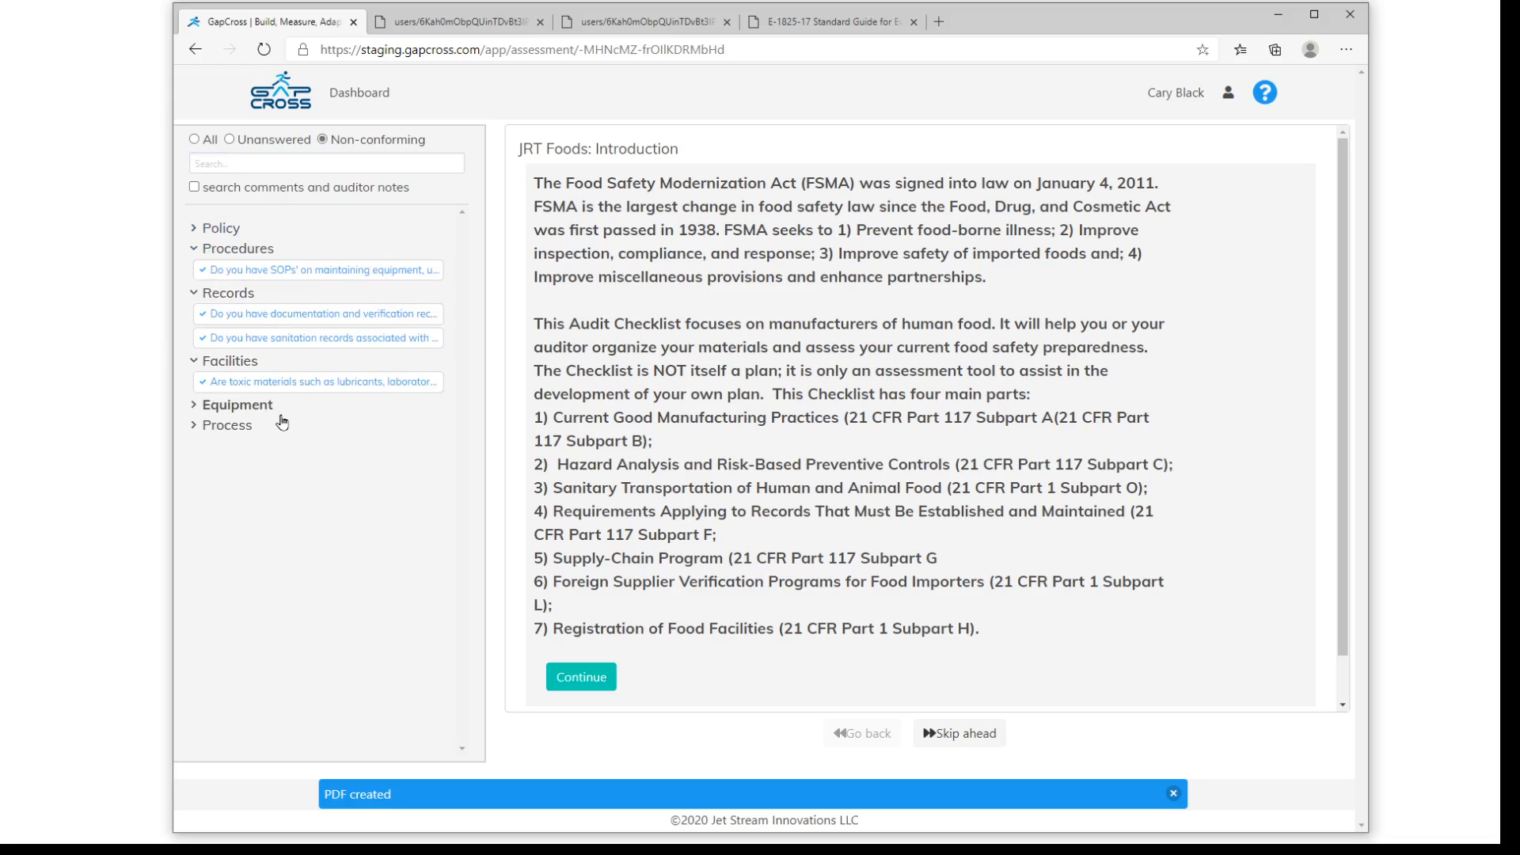
- Search the non-conforming questions for "sewage" and open the Process question on drainage and sewage back-flow protection
click(270, 164)
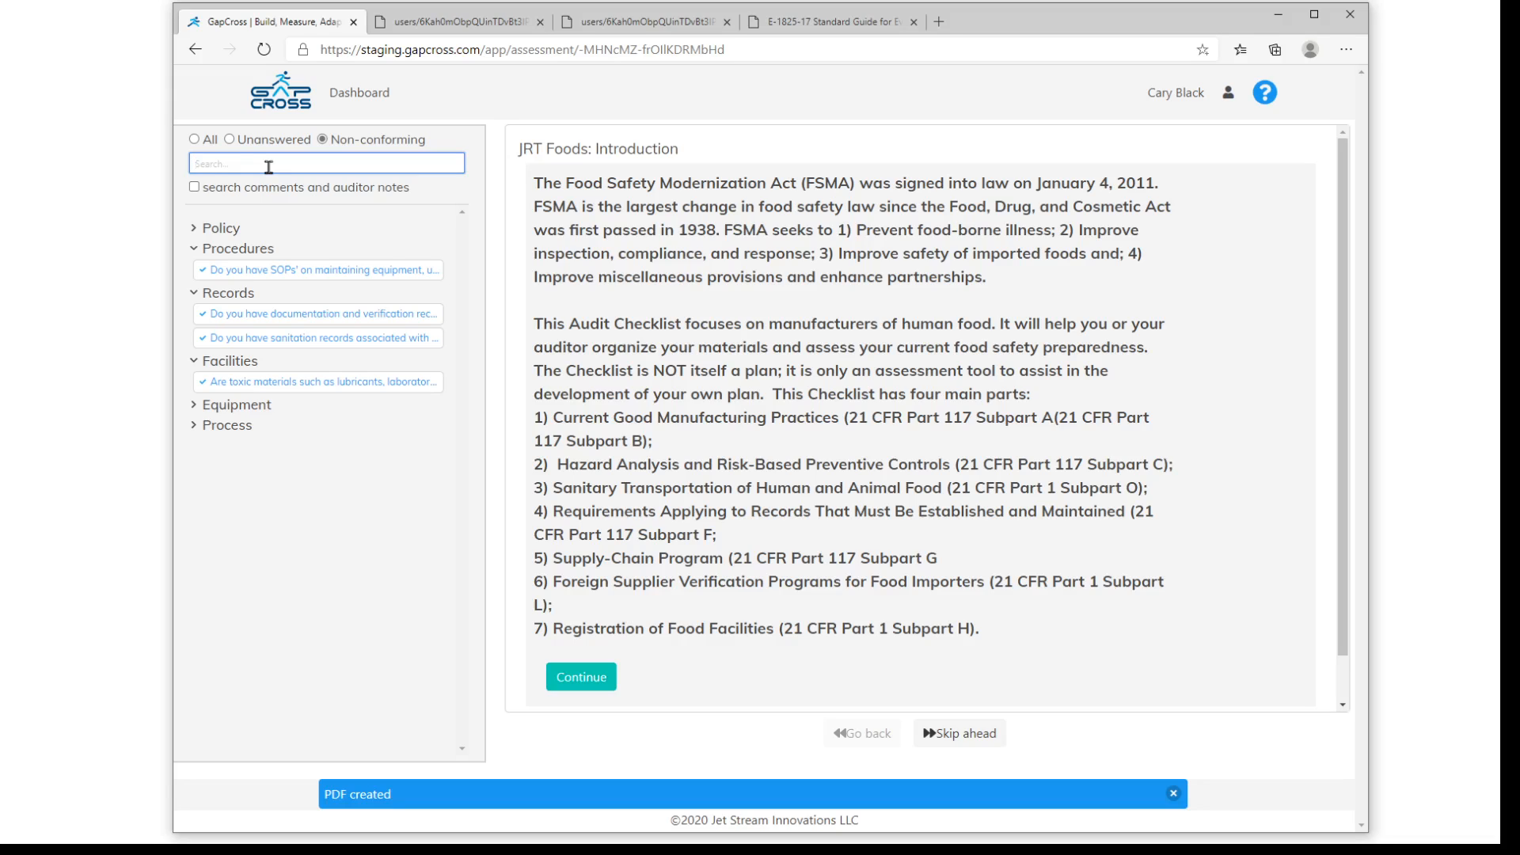
text(sewage)
click(215, 230)
click(261, 252)
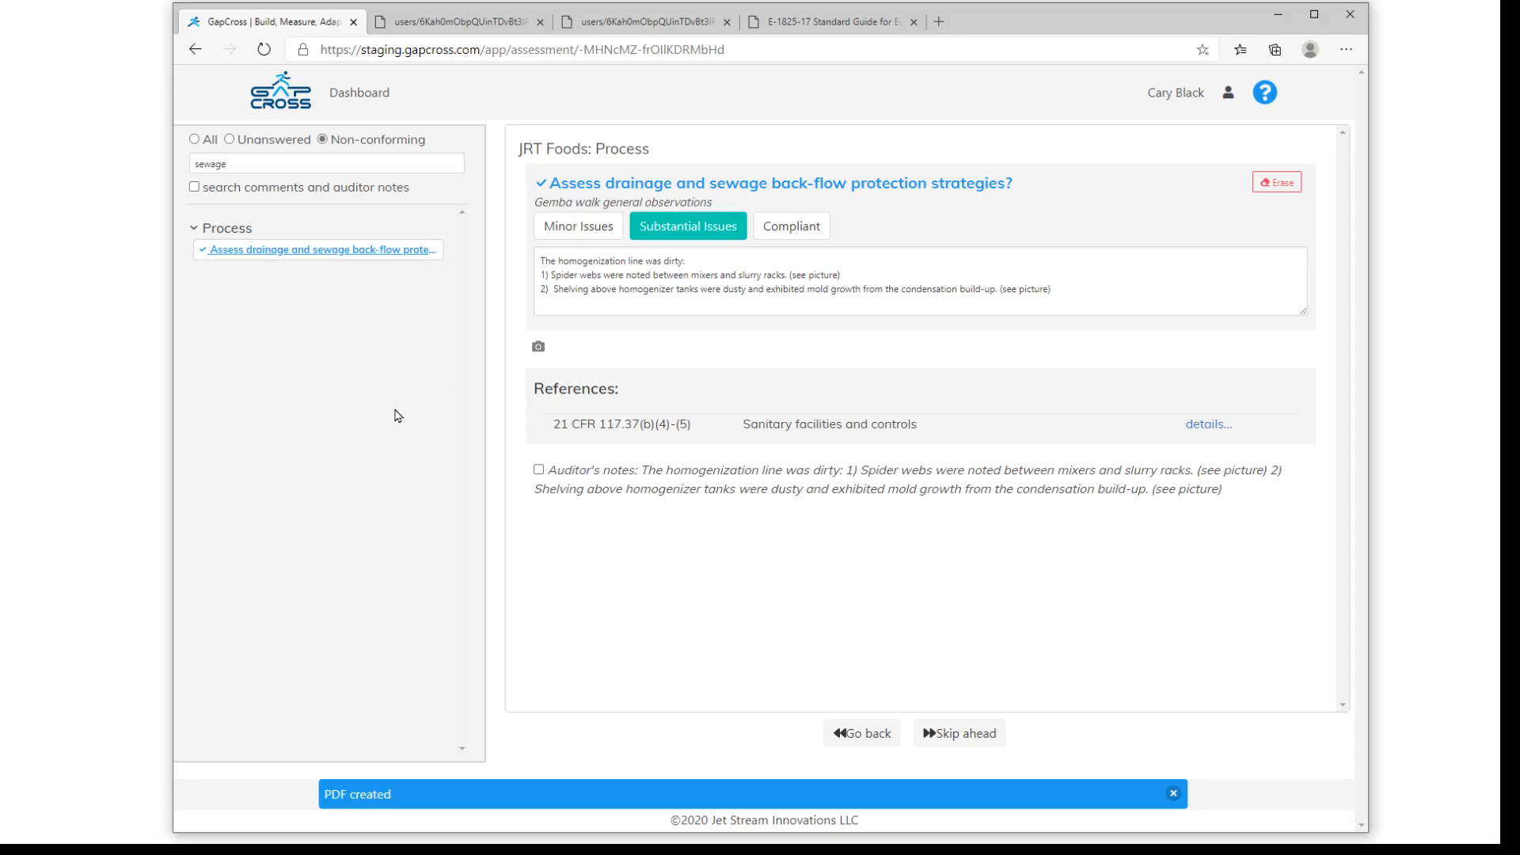
- From the assessments list, view the new-assessment form with Prepare For turned off, dismiss it without starting, and minimize the browser
click(367, 98)
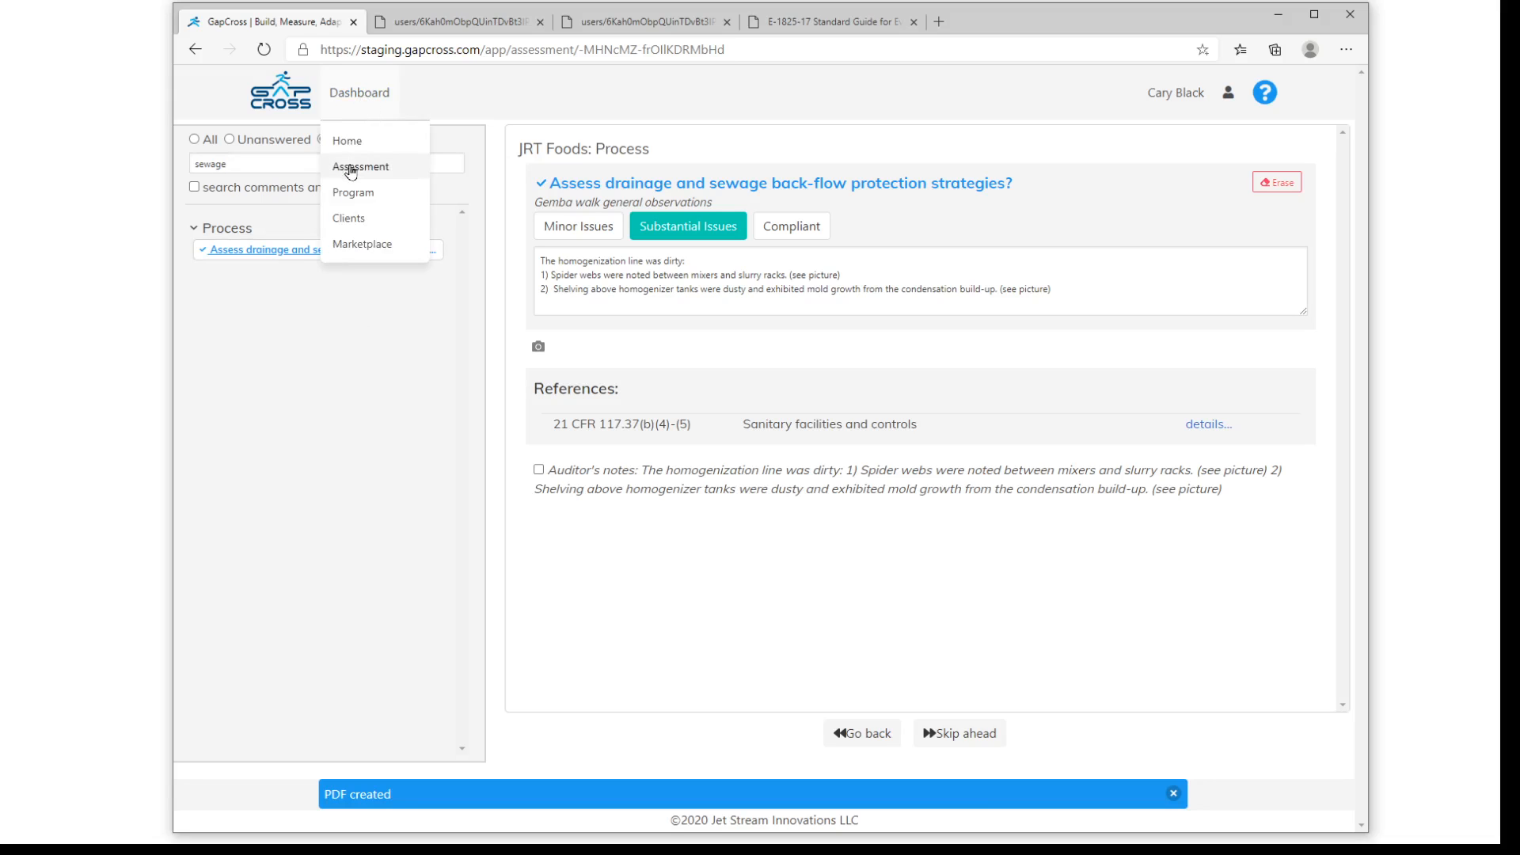
click(351, 172)
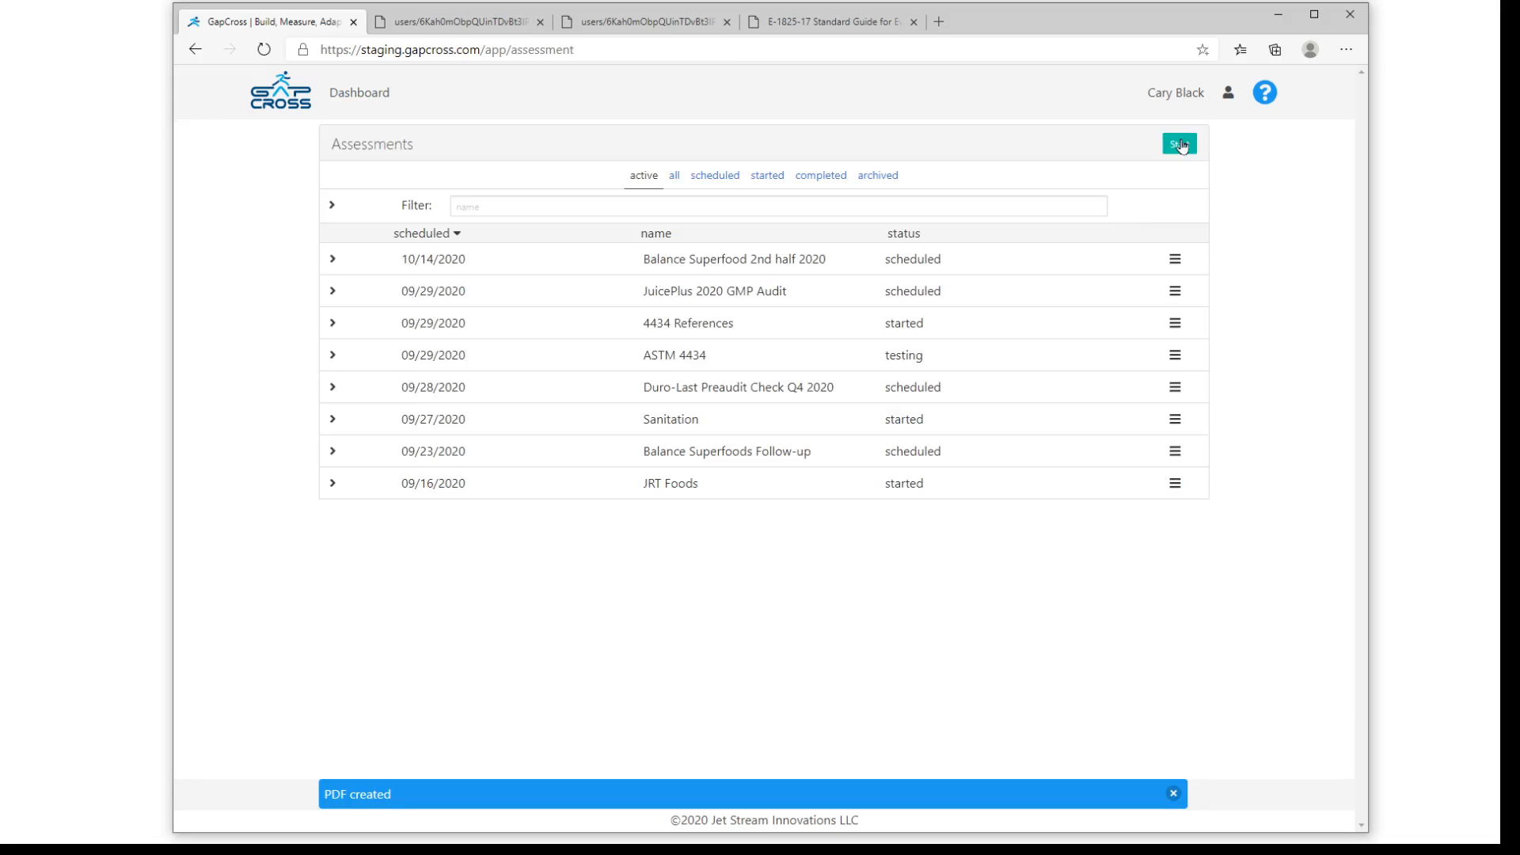
click(1181, 145)
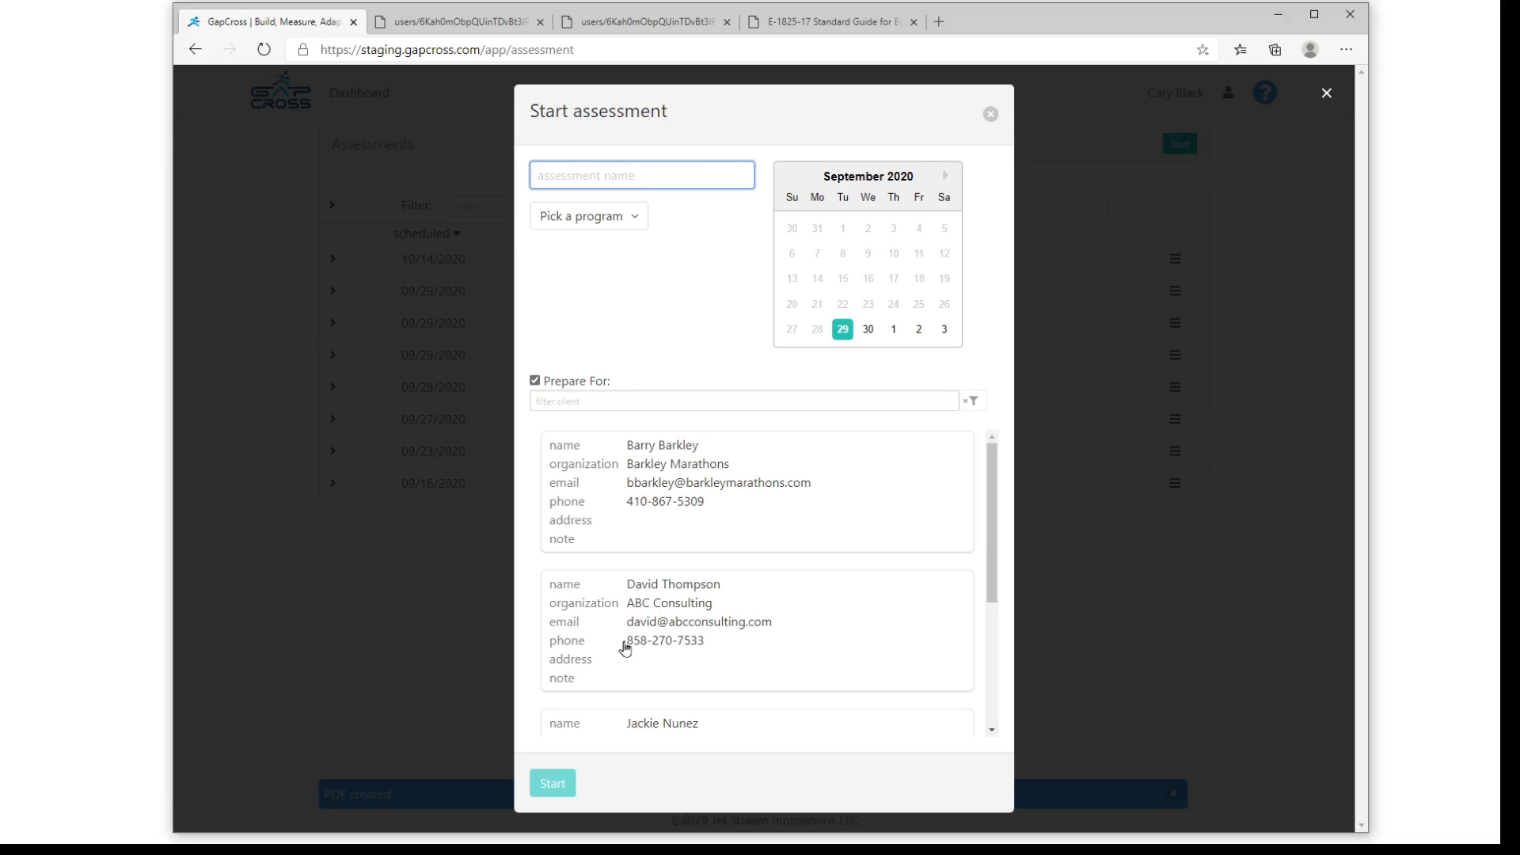
click(534, 382)
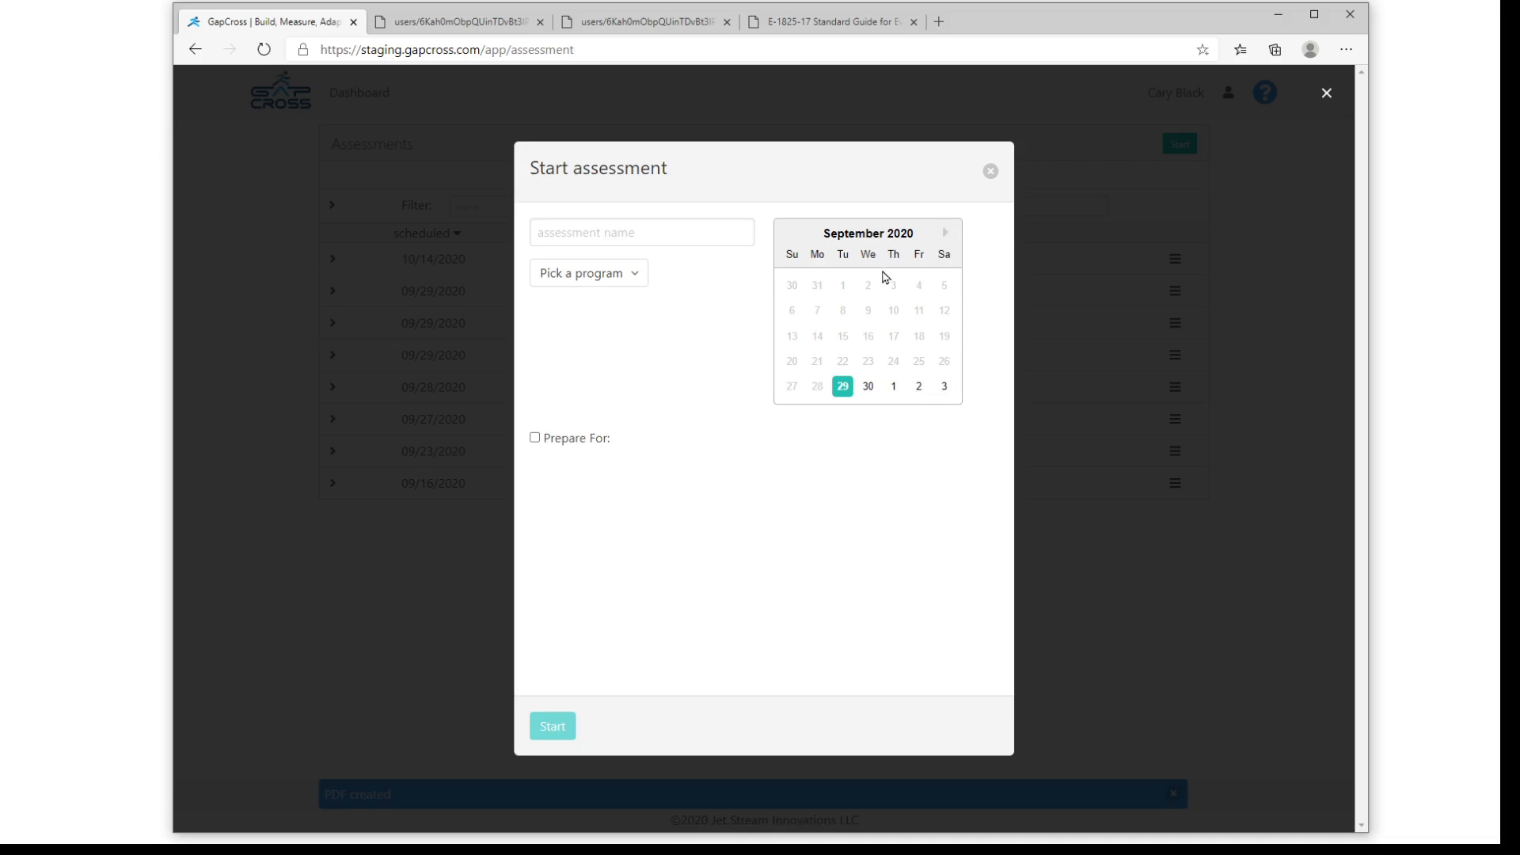
click(989, 173)
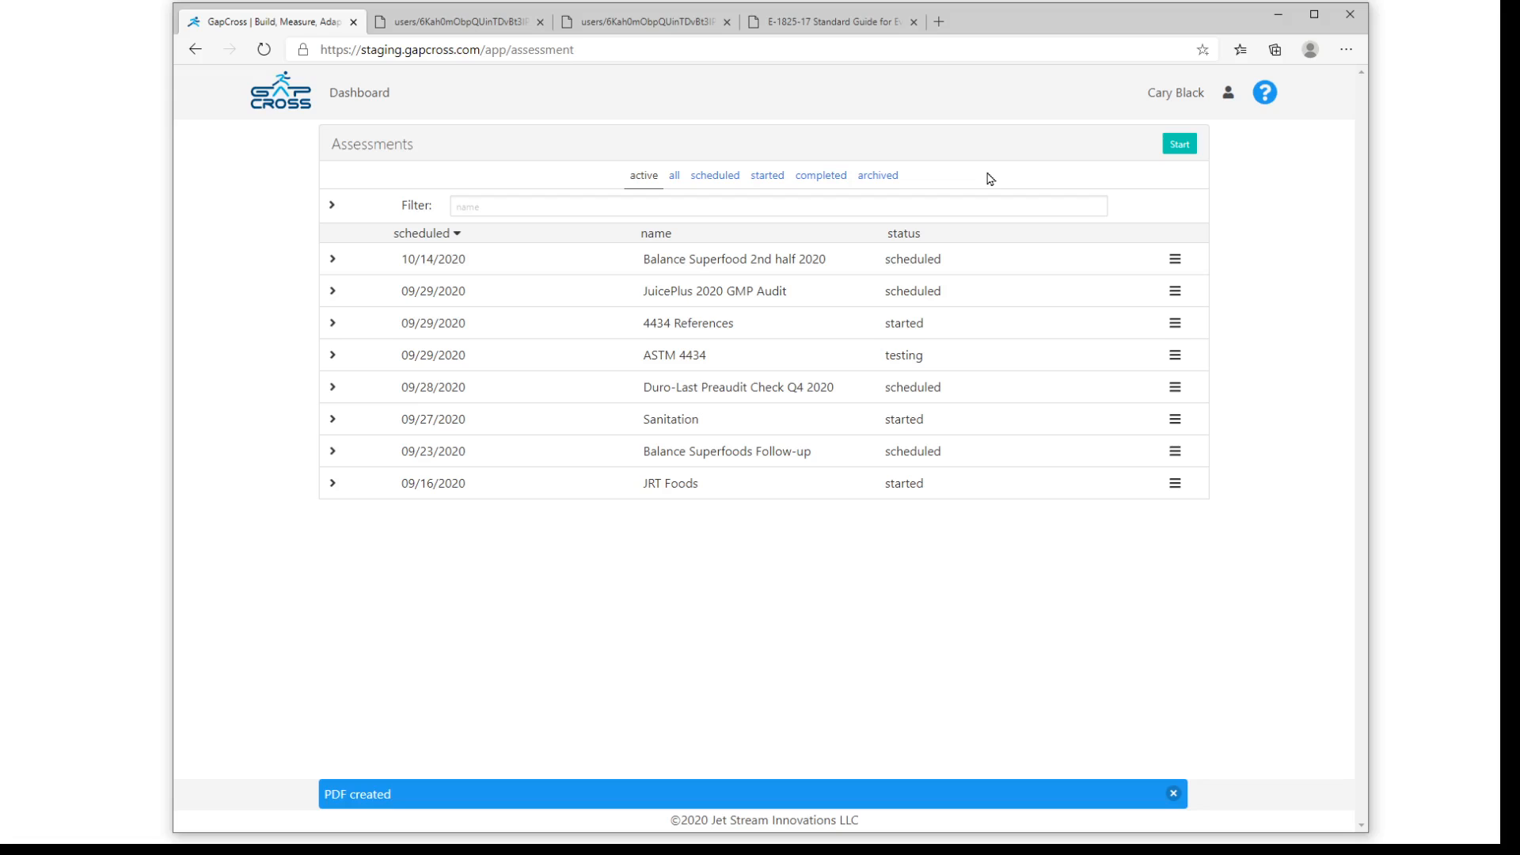
click(1275, 19)
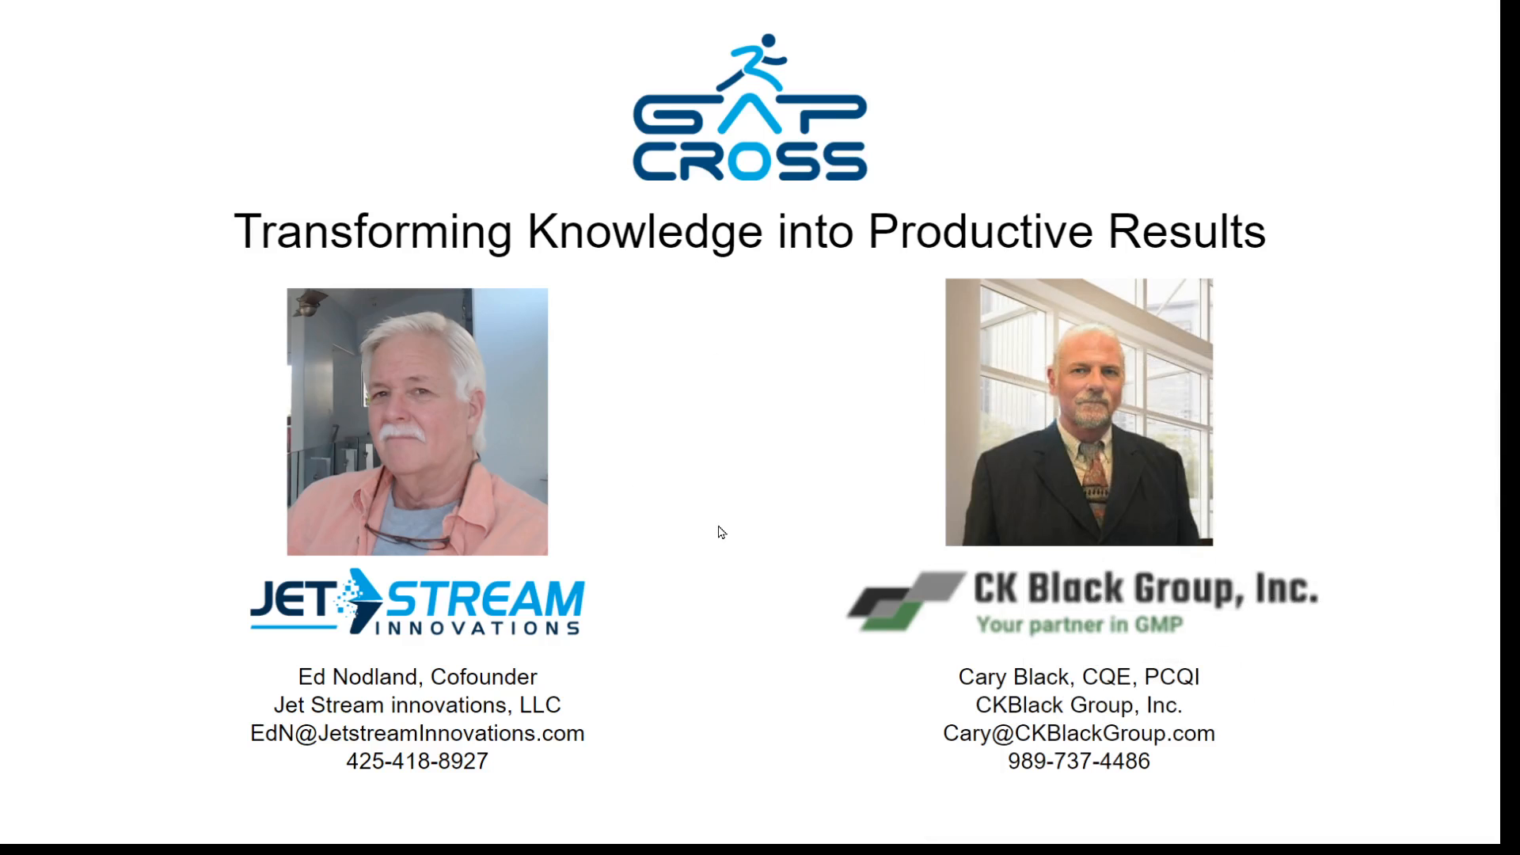